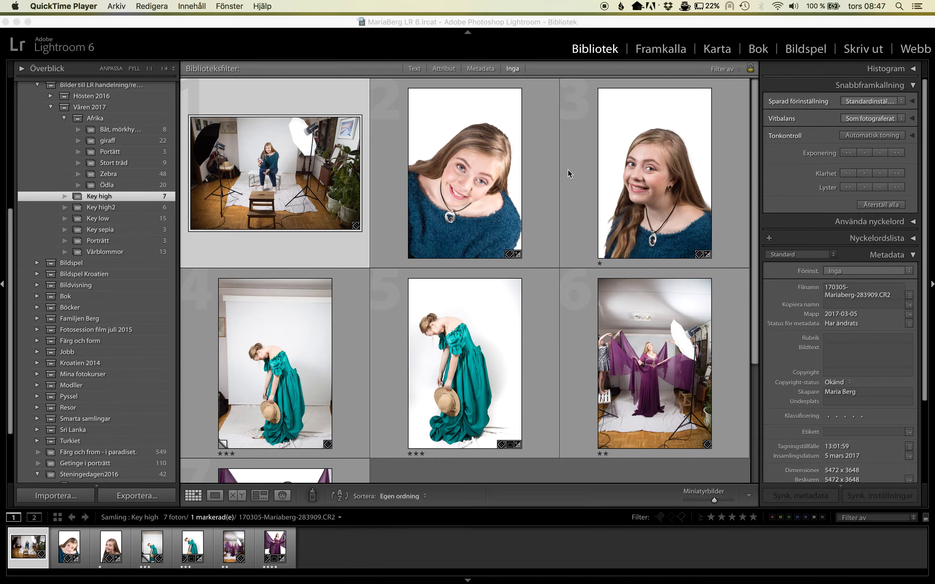
Inspect the unedited teal-dress photo at full size from the Key high grid.
scroll(552, 271, down, 5)
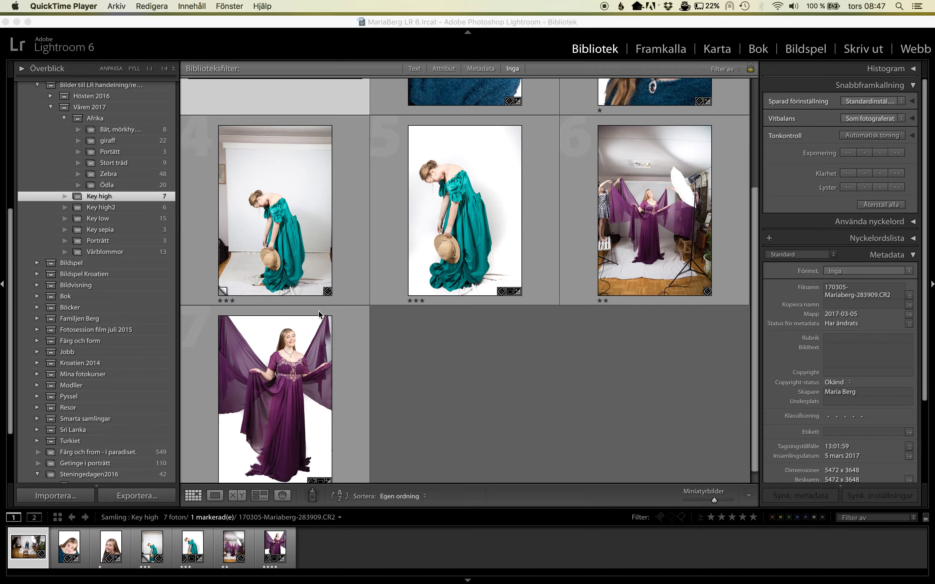
click(311, 259)
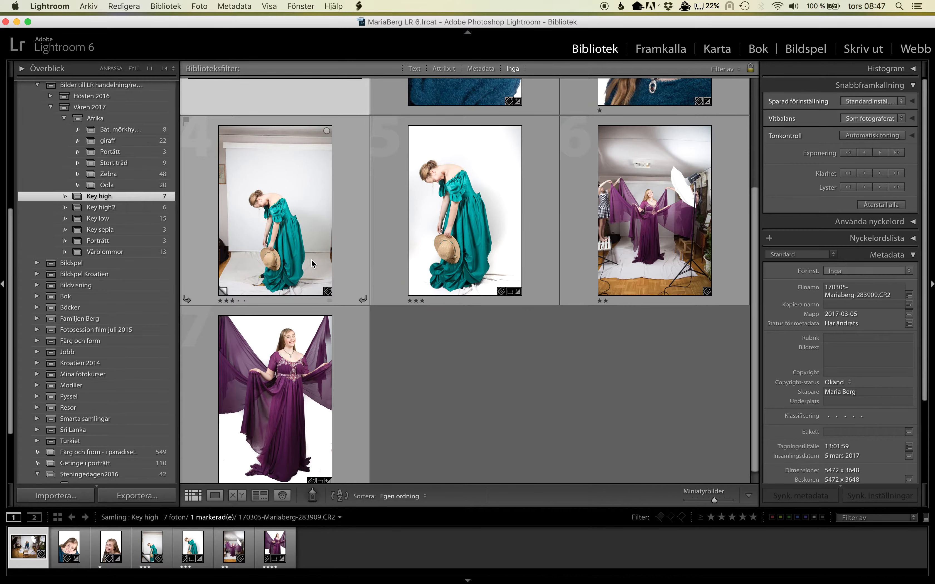
key(e)
key(g)
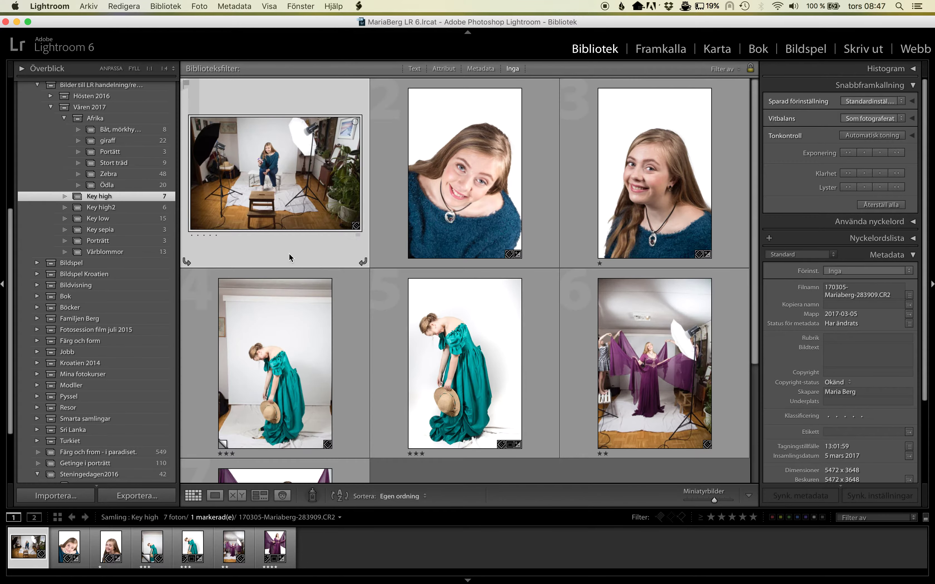
click(296, 327)
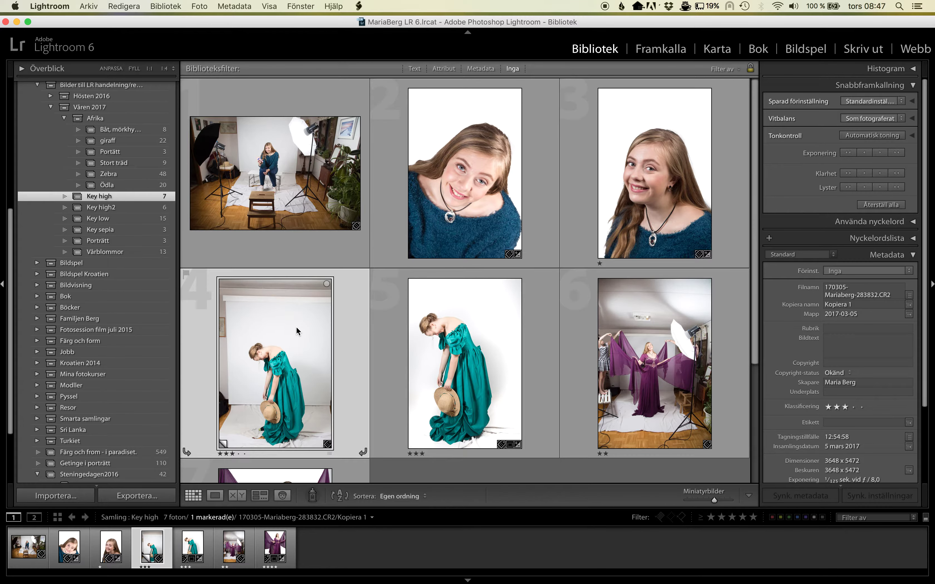
mouse_move(274, 363)
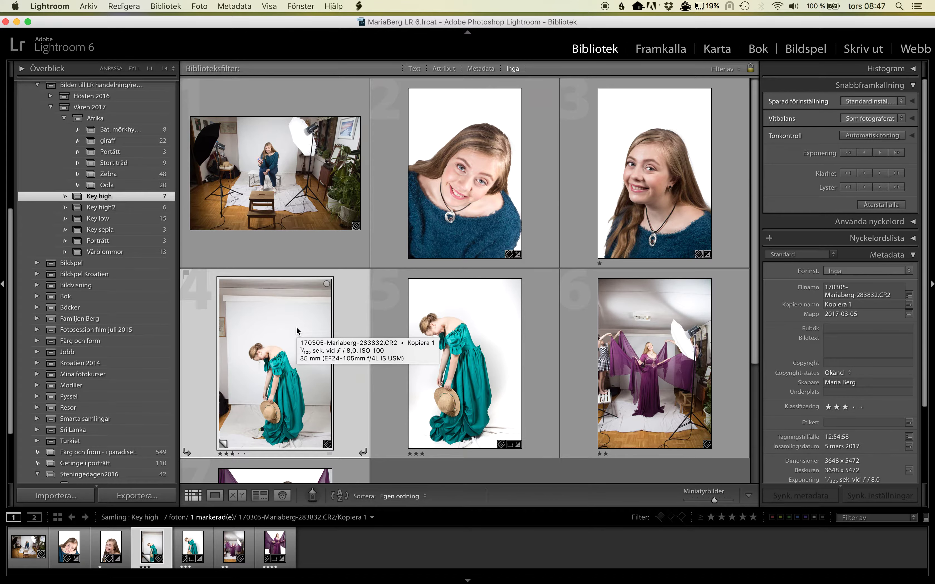
double_click(297, 330)
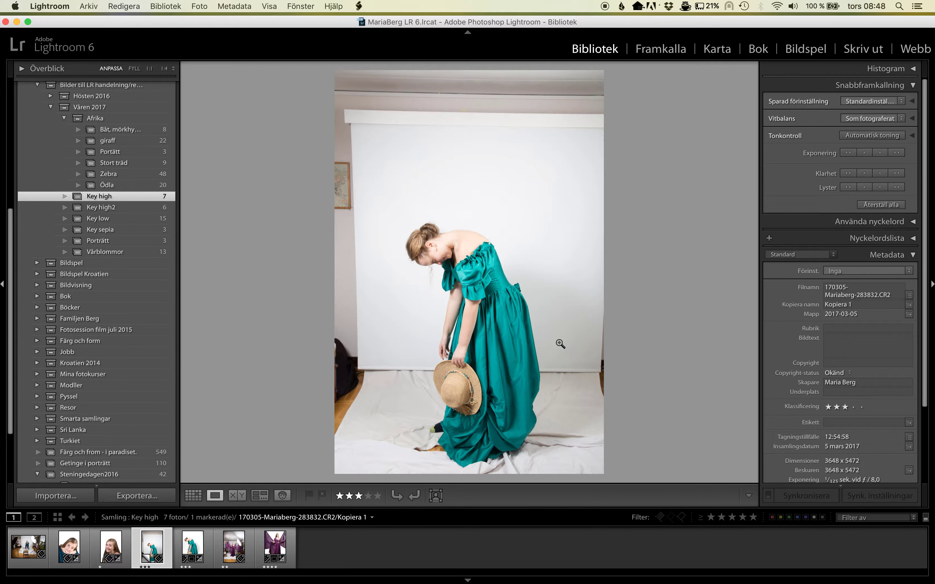
key(g)
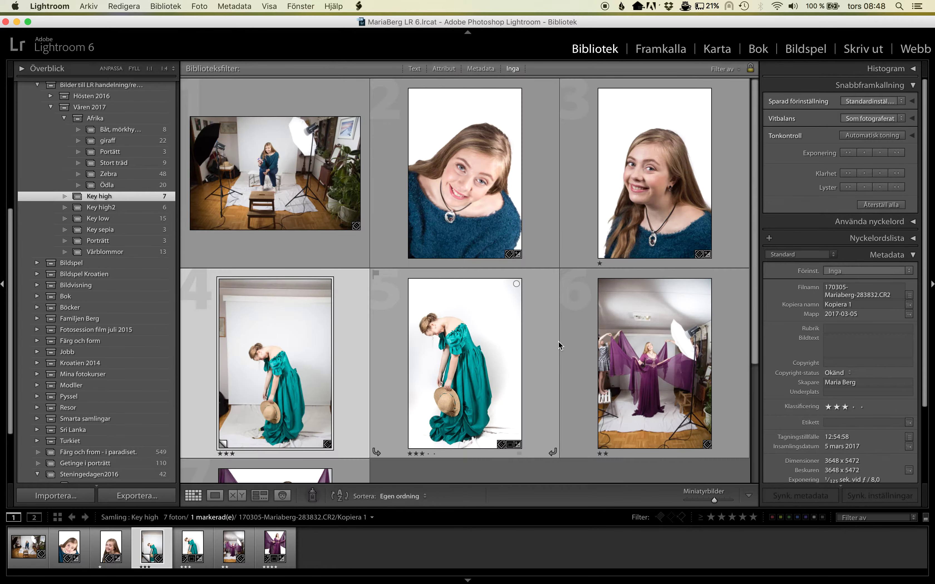
Select the retouched teal-dress photo with the original and show both in Survey view.
shift+click(441, 370)
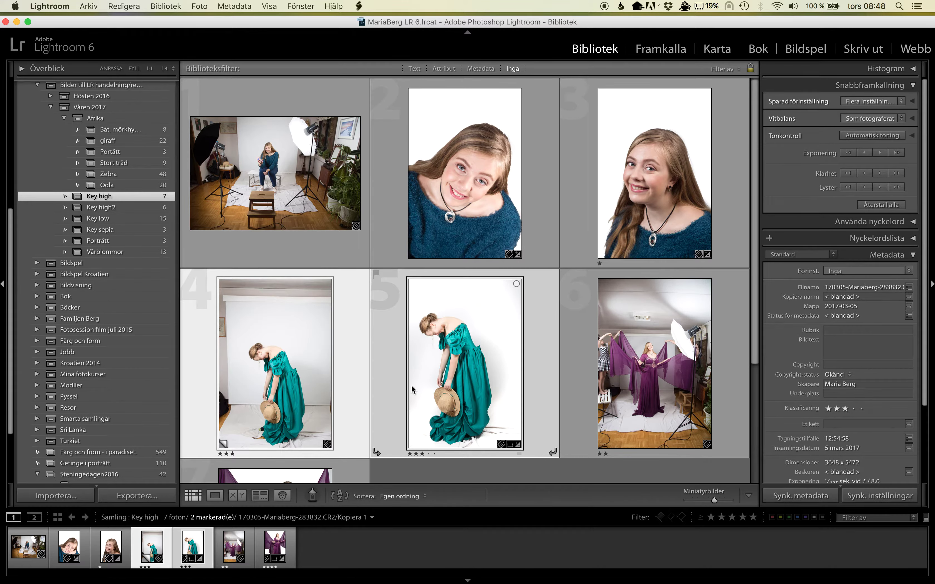
key(e)
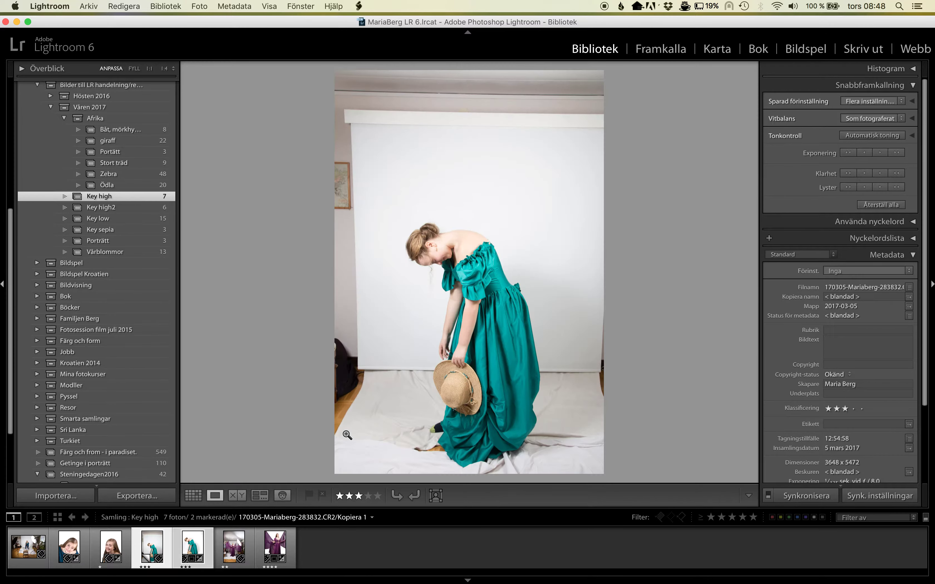
key(g)
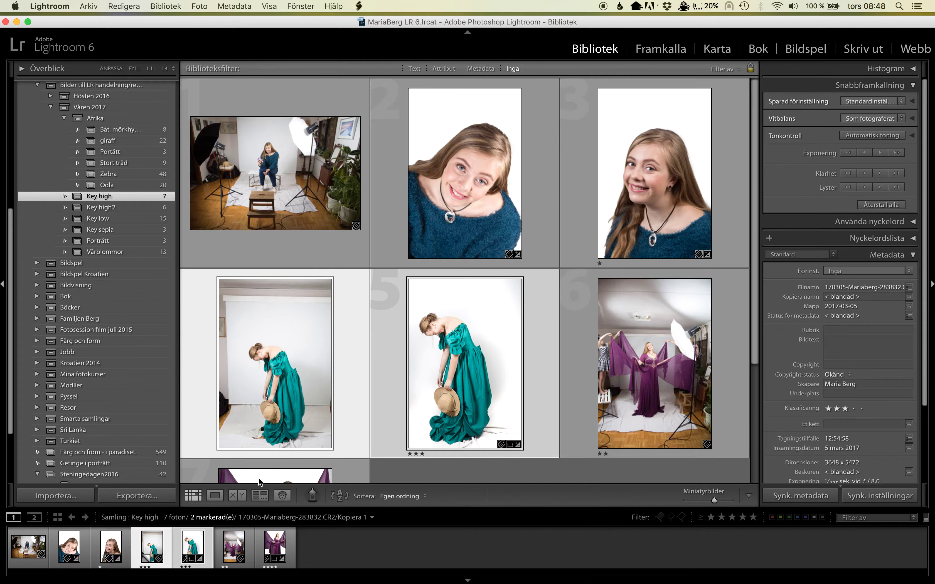
click(259, 498)
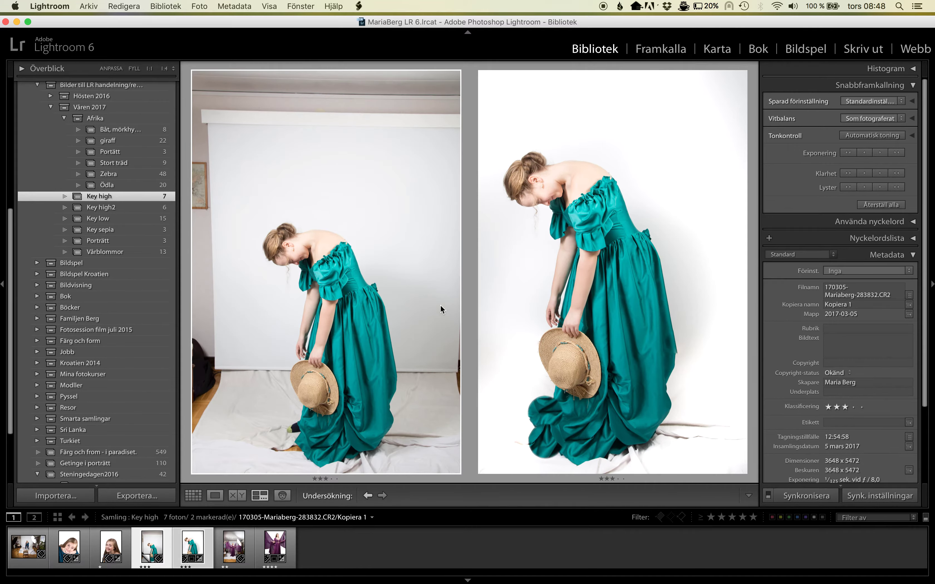
Cycle Lights Dim and Lights Out around the teal-dress pair, then restore the normal interface.
mouse_move(502, 454)
key(l)
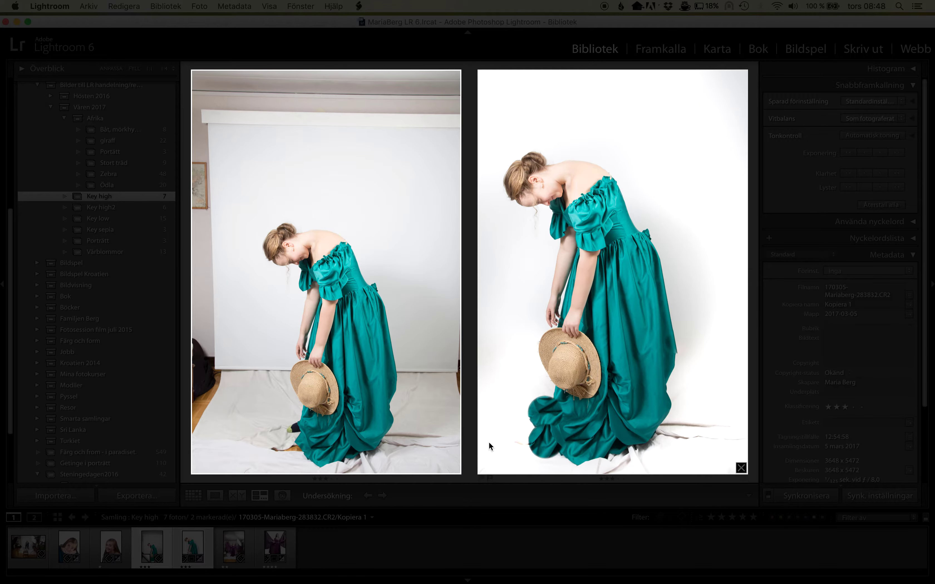
key(l)
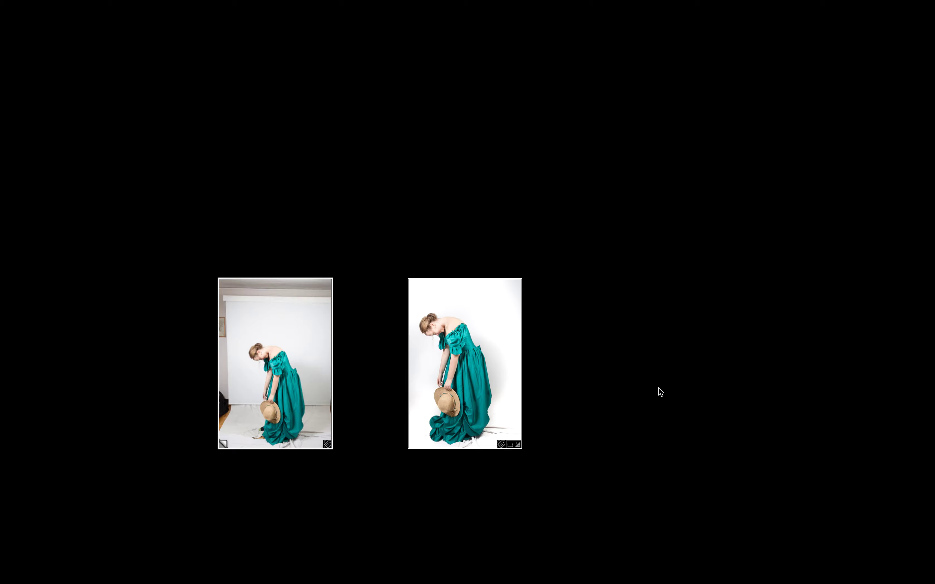
key(l)
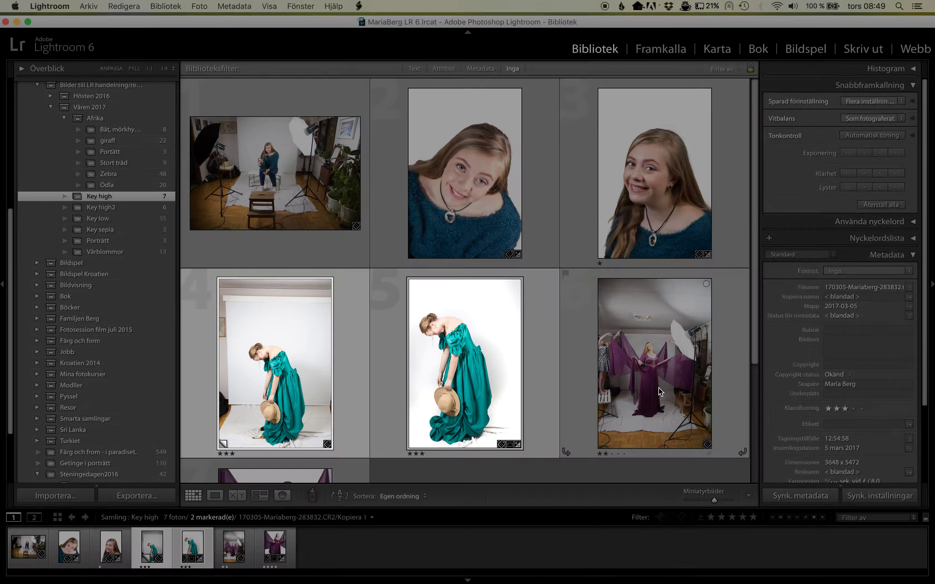
scroll(615, 418, down, 5)
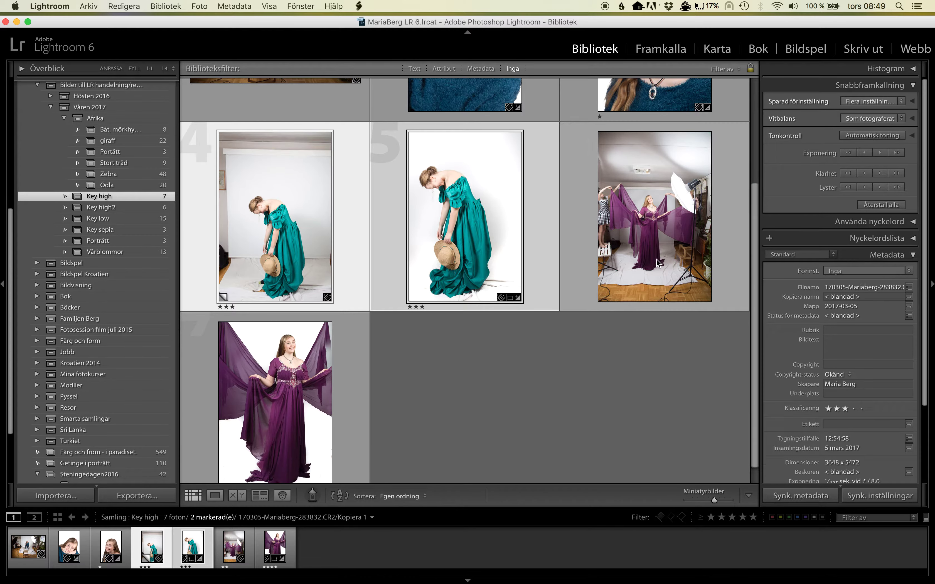
click(659, 245)
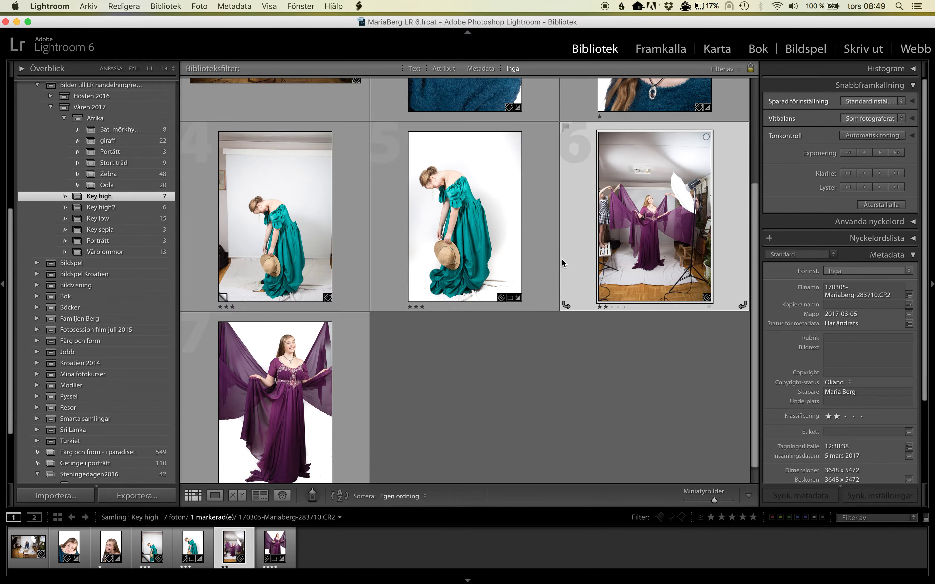
super+click(265, 403)
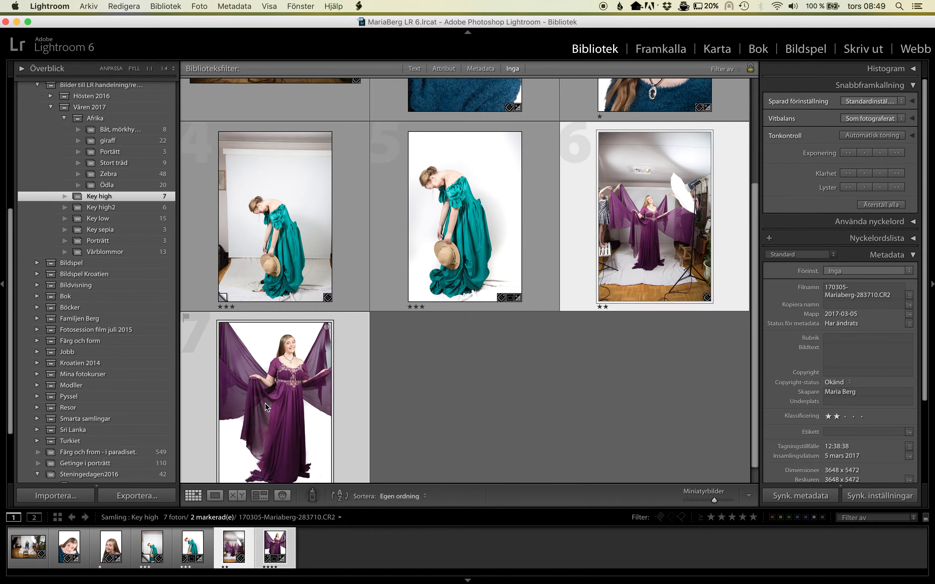
click(260, 497)
mouse_move(612, 270)
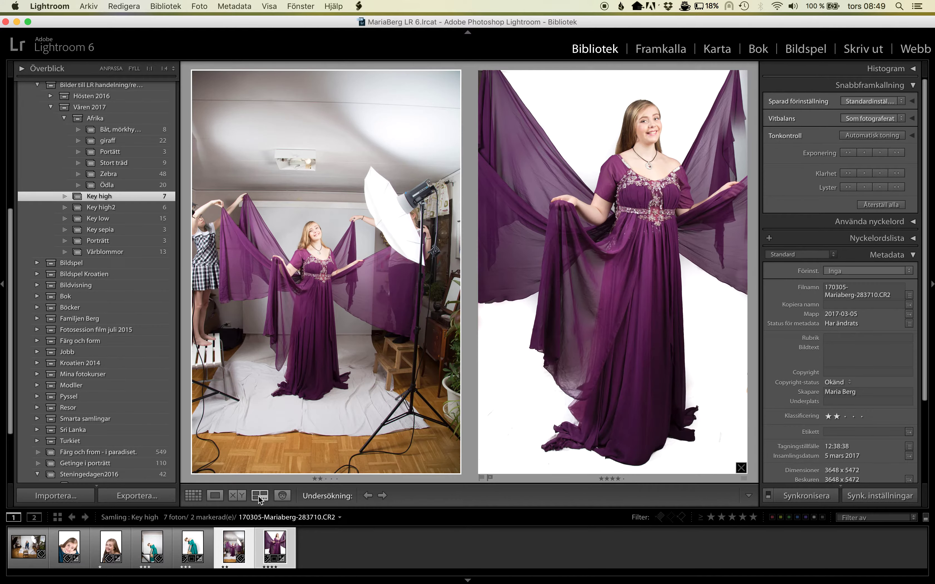
key(l)
key(l)
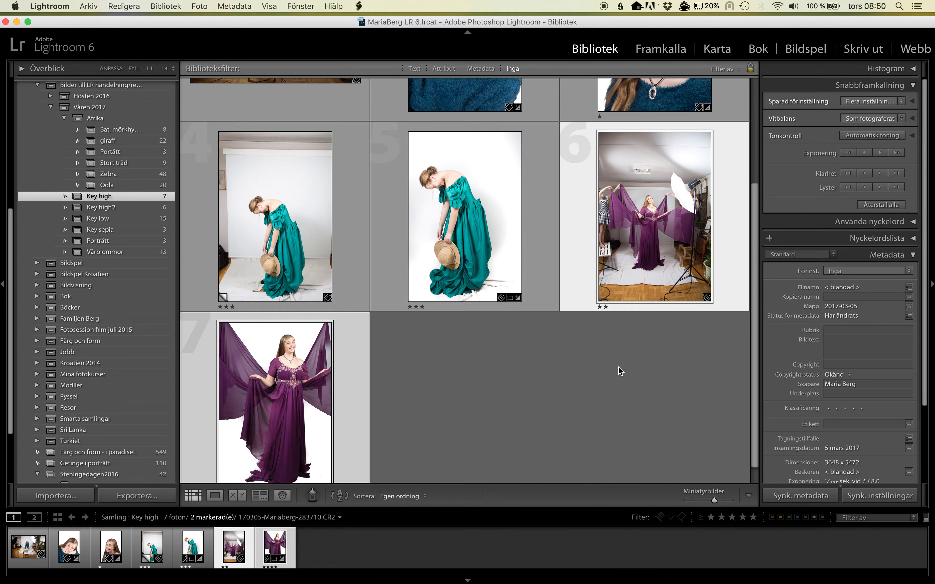
click(443, 404)
Make a second virtual copy of the unedited teal-dress photo and open it in Develop.
click(270, 220)
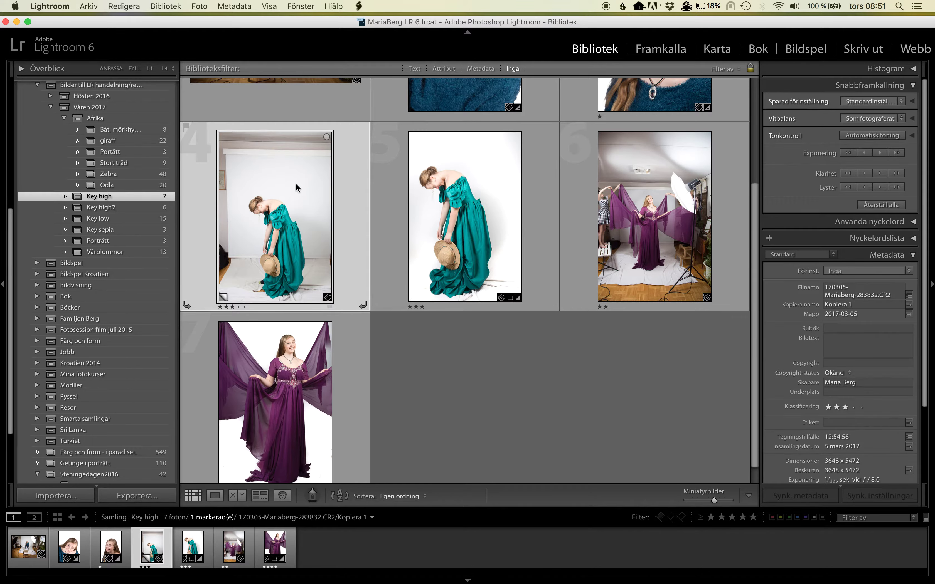
right_click(274, 190)
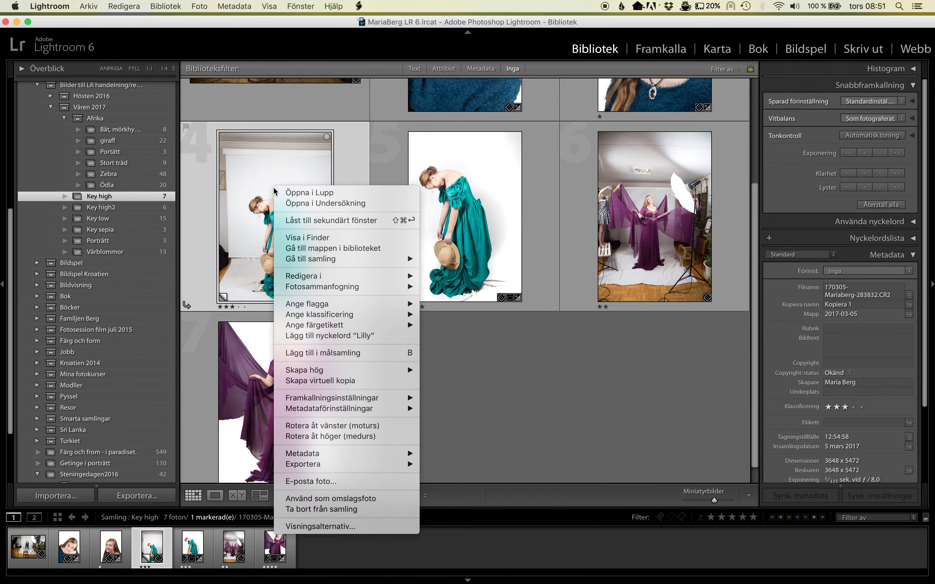
click(345, 383)
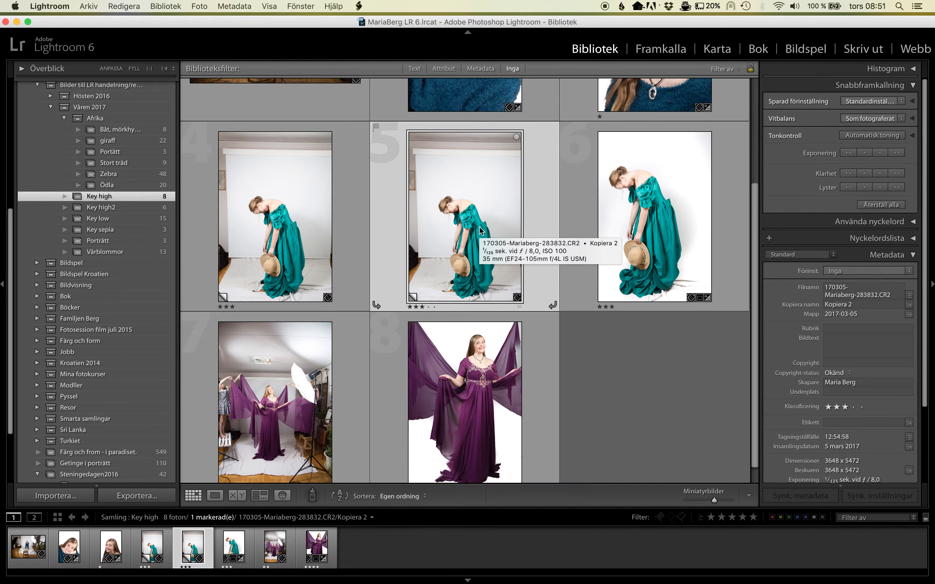
key(d)
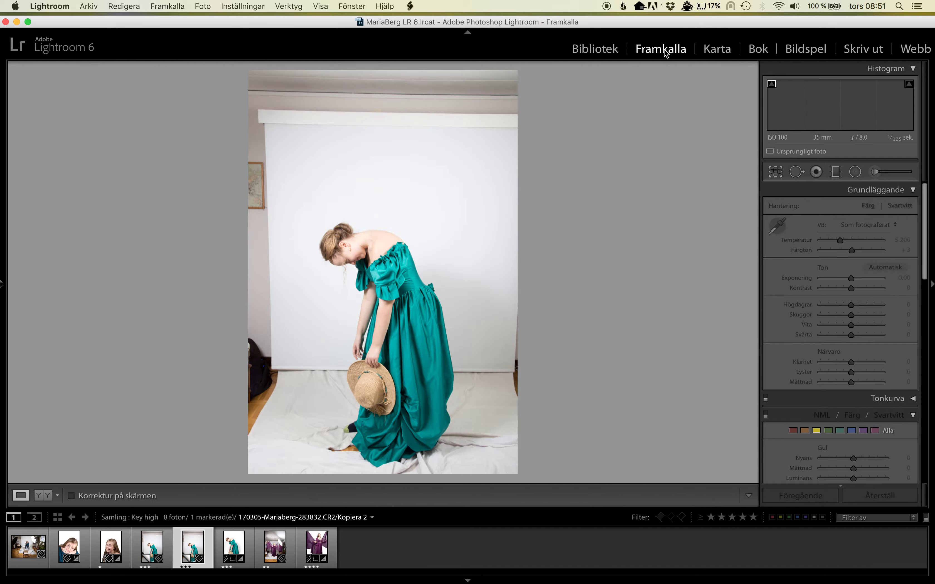
Crop the photo tighter around the woman and apply the crop.
click(776, 171)
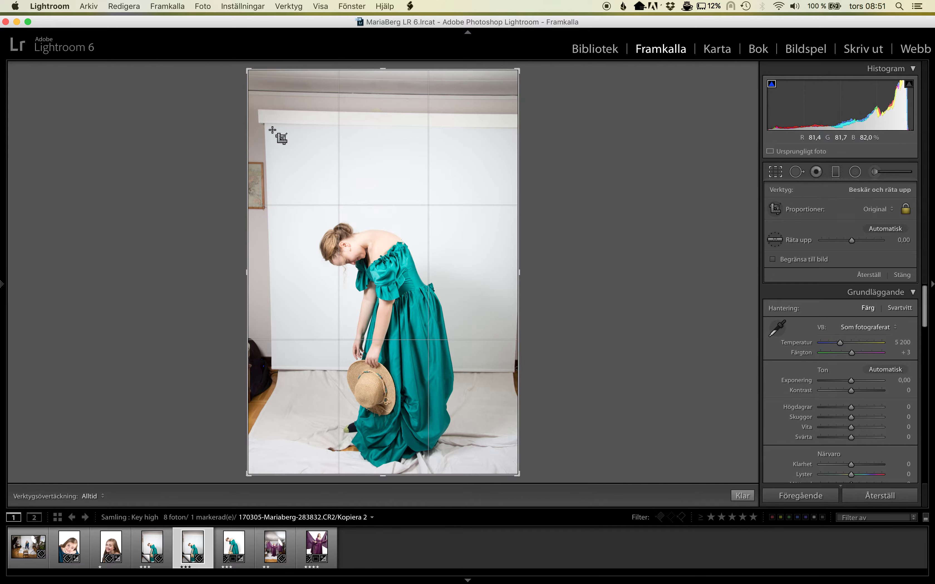
drag(273, 130, 501, 479)
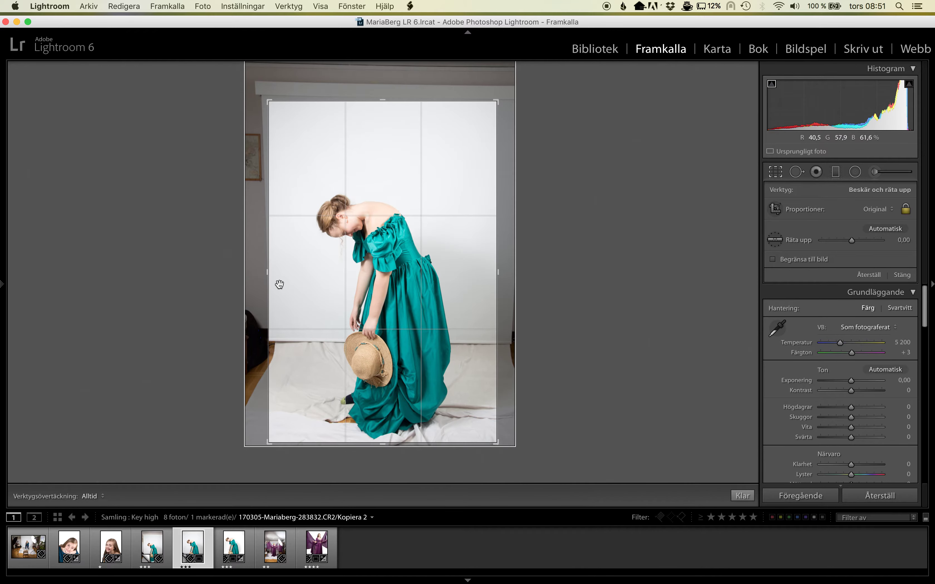
drag(264, 275, 275, 270)
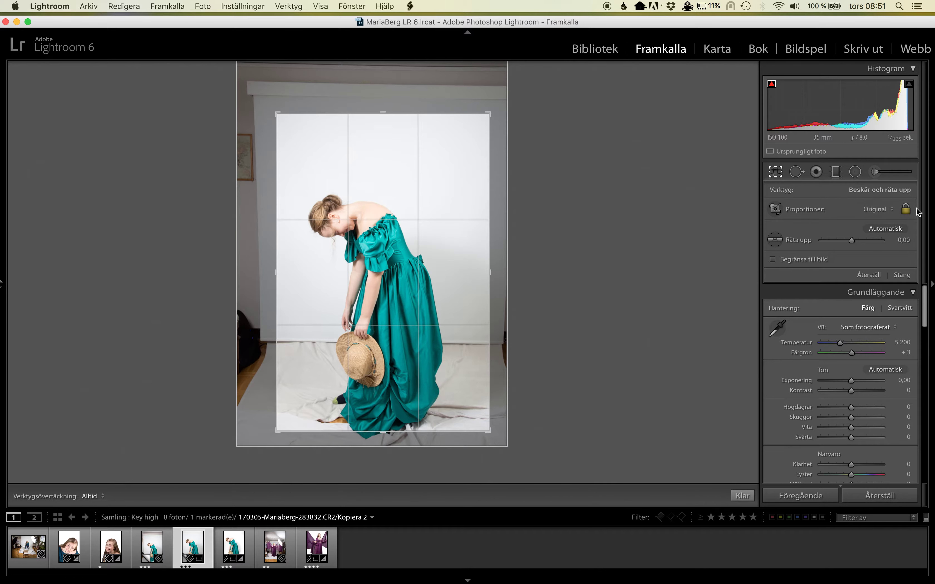
drag(450, 369, 426, 356)
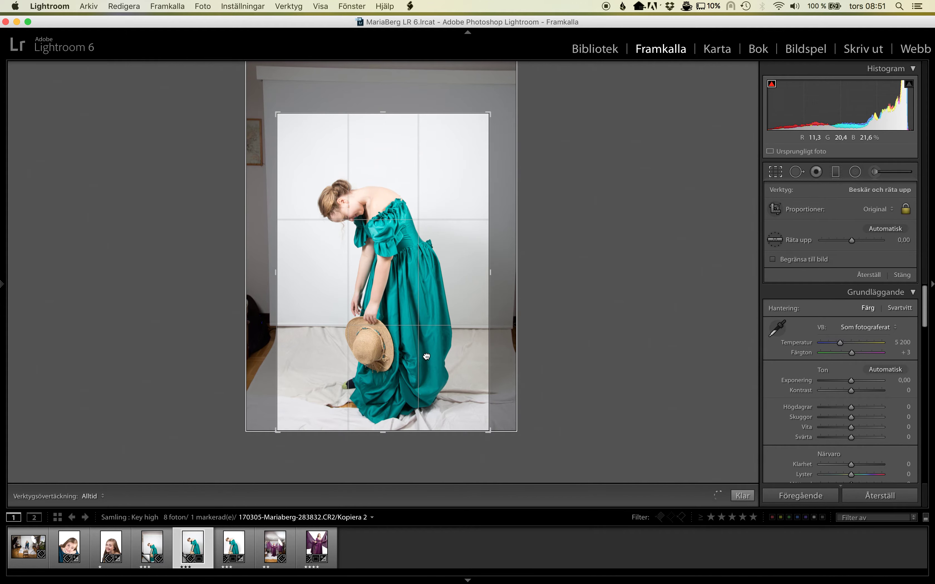
click(774, 172)
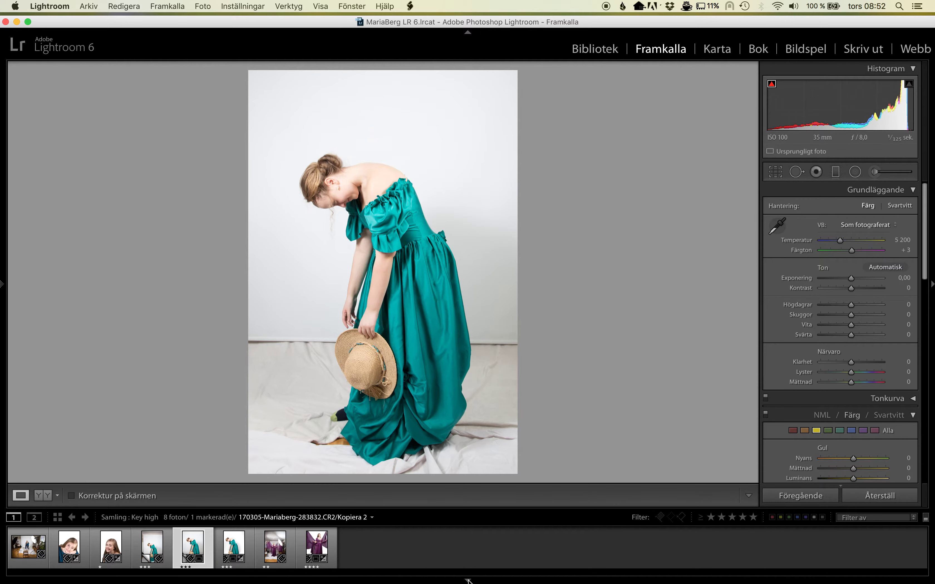
Hide the filmstrip and start a size-78 heal stroke along the seam left of the hat.
click(467, 581)
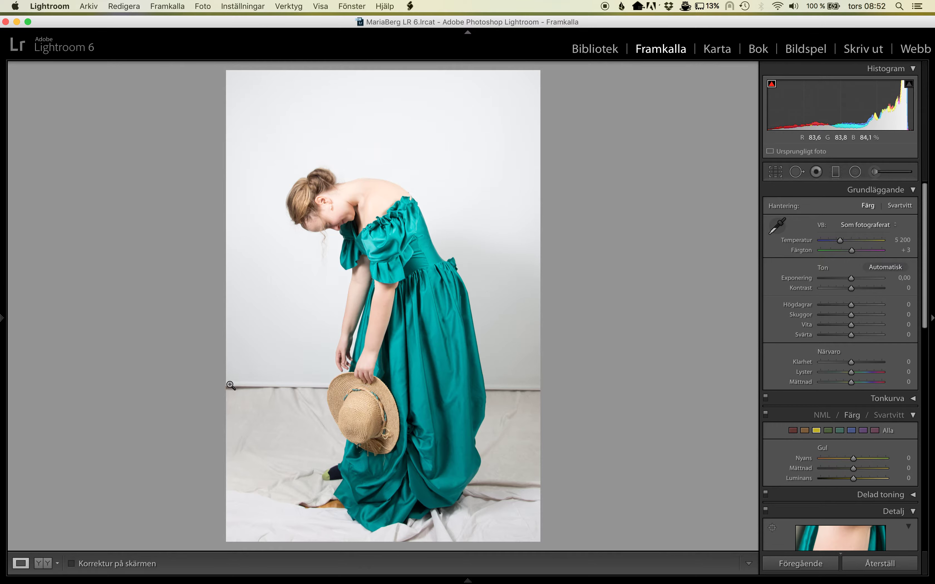
click(796, 172)
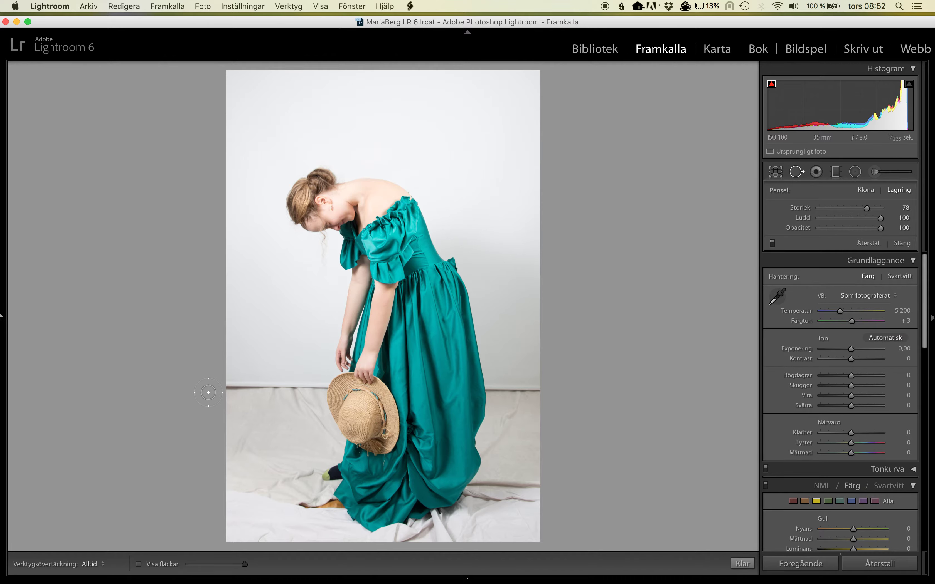
drag(224, 387, 311, 388)
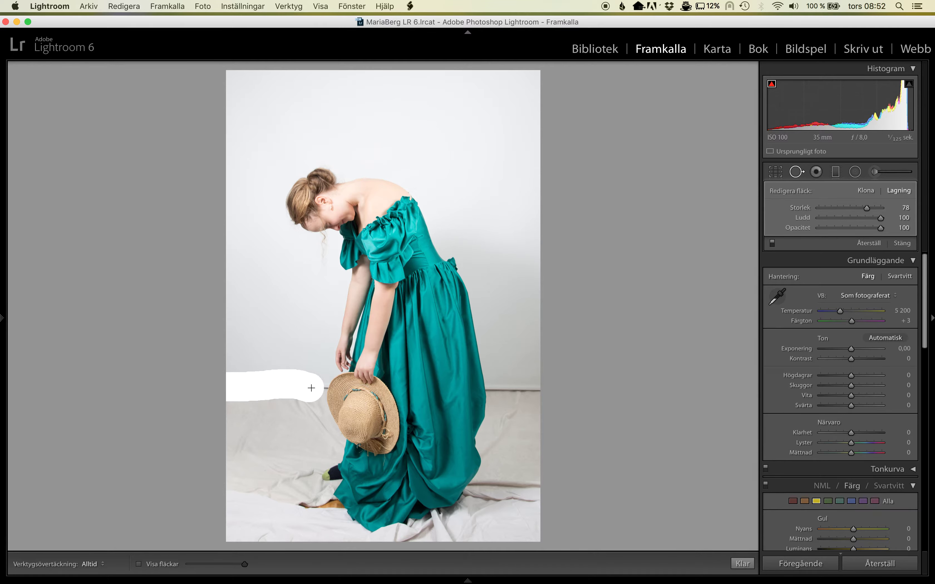
Finish the heal stroke over the seam and move its source onto clean wall nearby.
drag(311, 387, 311, 386)
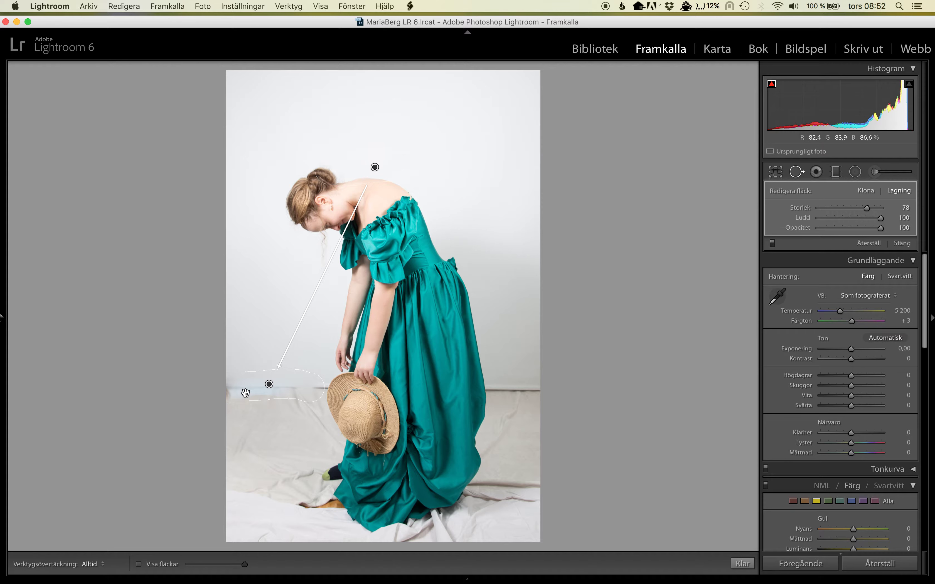
drag(371, 170, 266, 319)
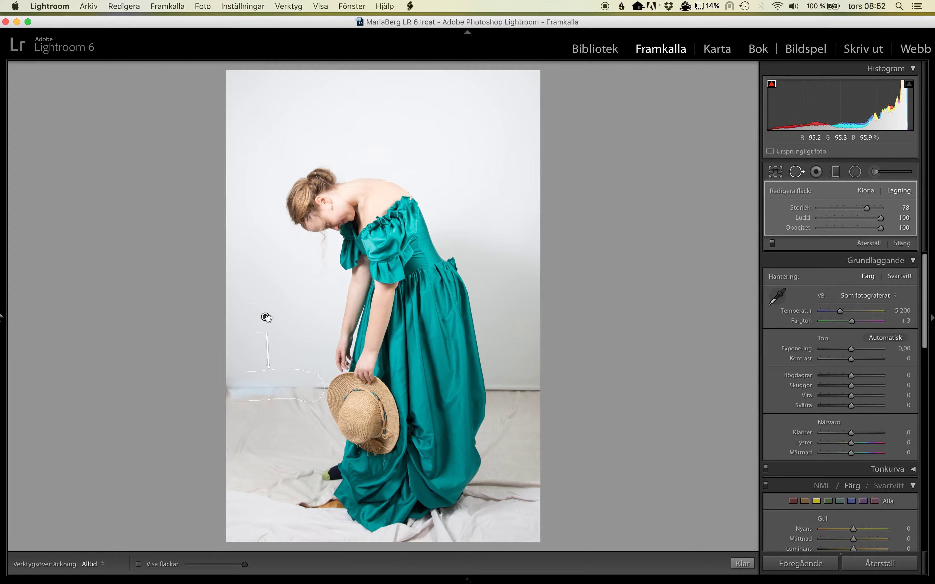
drag(266, 318, 278, 313)
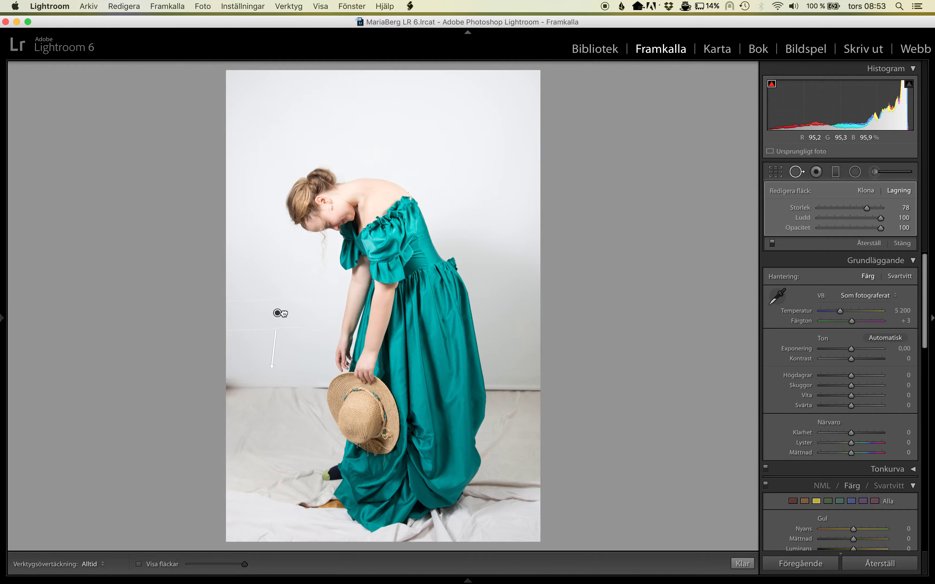
drag(278, 313, 290, 313)
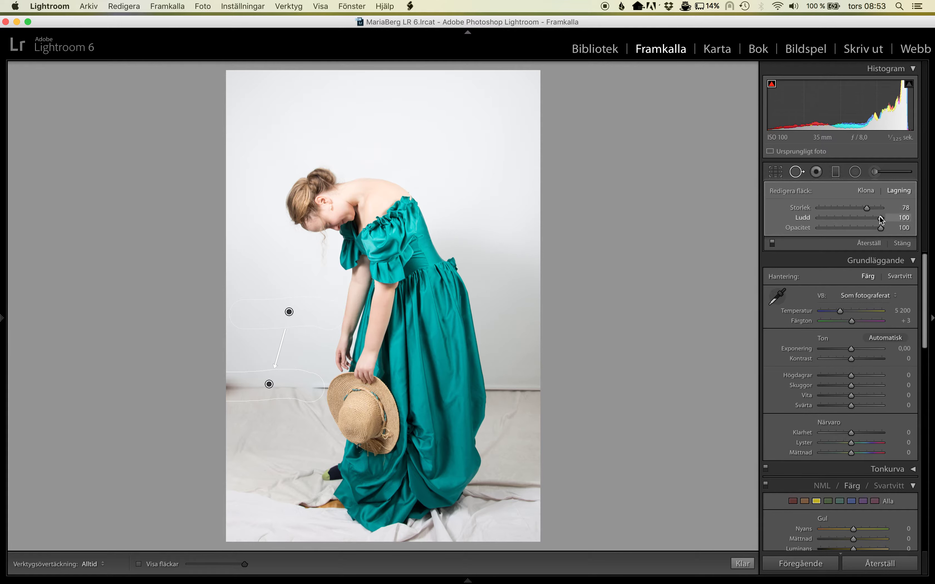
Lower the spot's feathering, switch it from Heal to Clone, and close spot removal.
key(Down)
drag(870, 217, 858, 218)
click(865, 192)
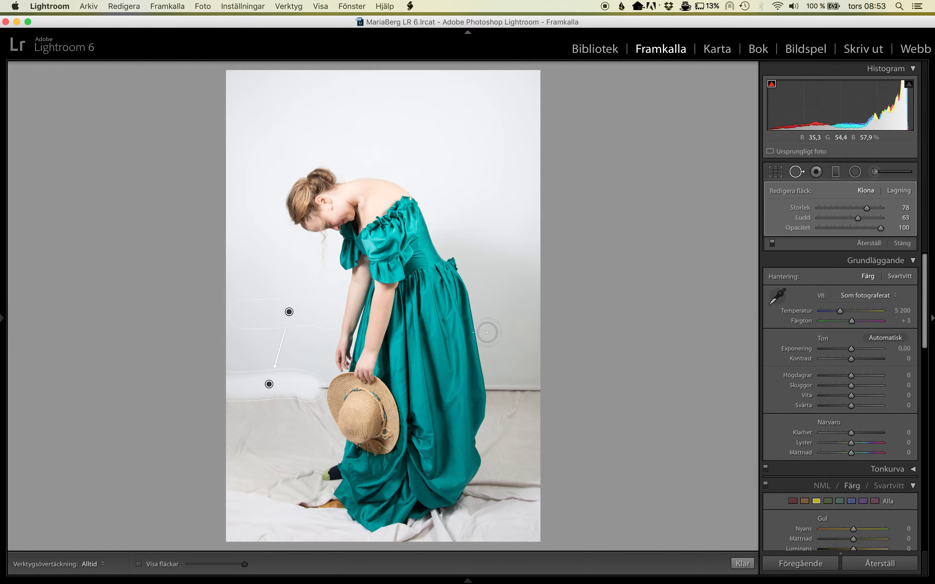
click(796, 172)
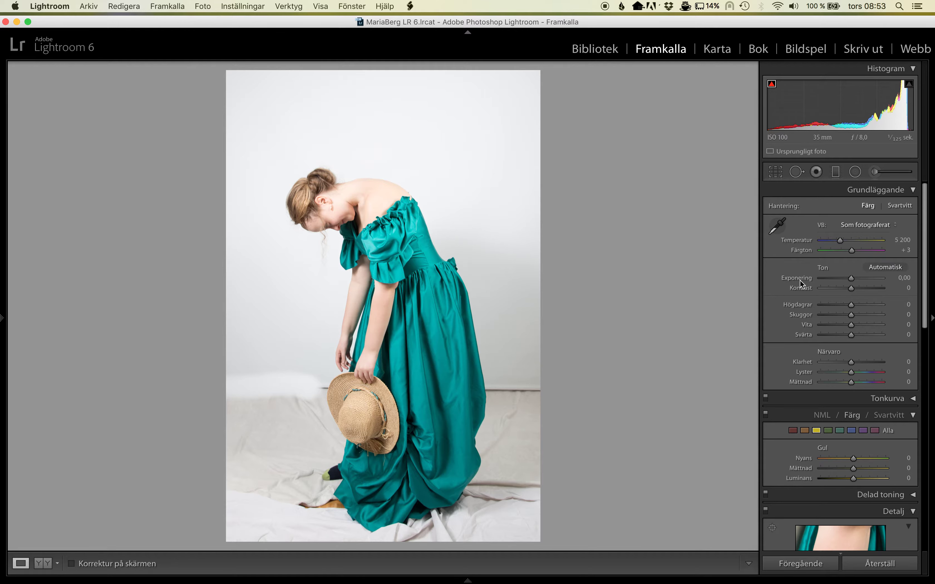
click(875, 172)
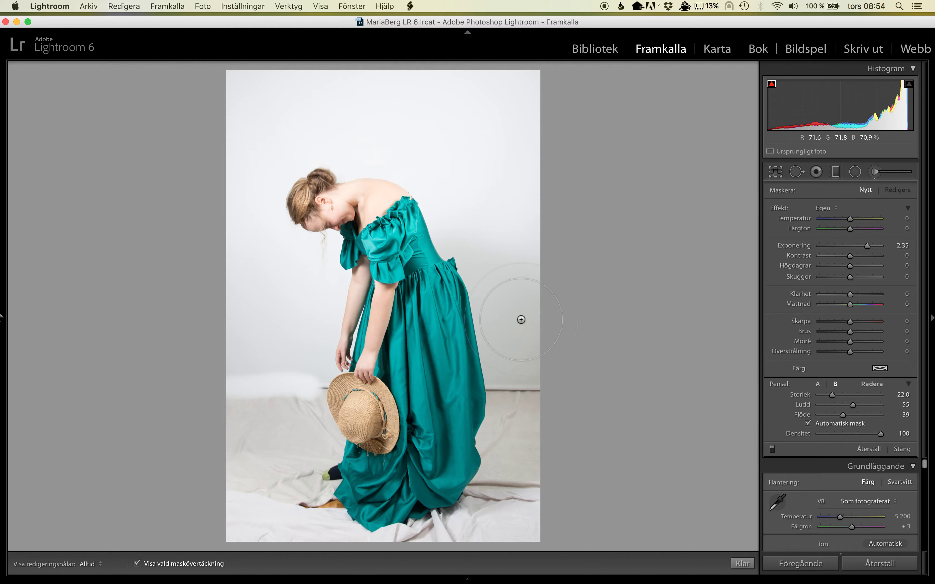
Brush an exposure boost over the left and top background, raising exposure to +4.00.
scroll(517, 322, up, 3)
drag(511, 328, 454, 135)
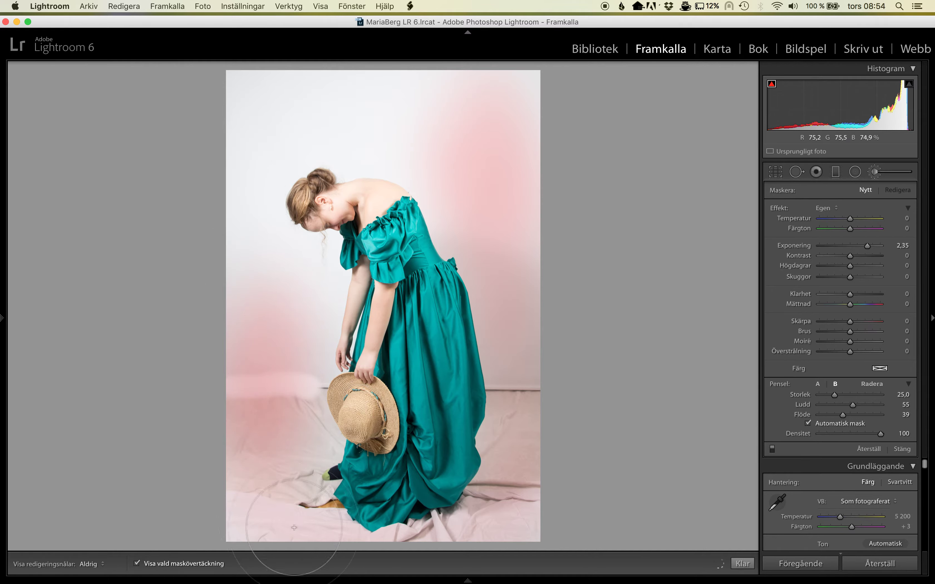
mouse_move(271, 365)
mouse_down()
mouse_move(933, 148)
mouse_move(871, 245)
mouse_up()
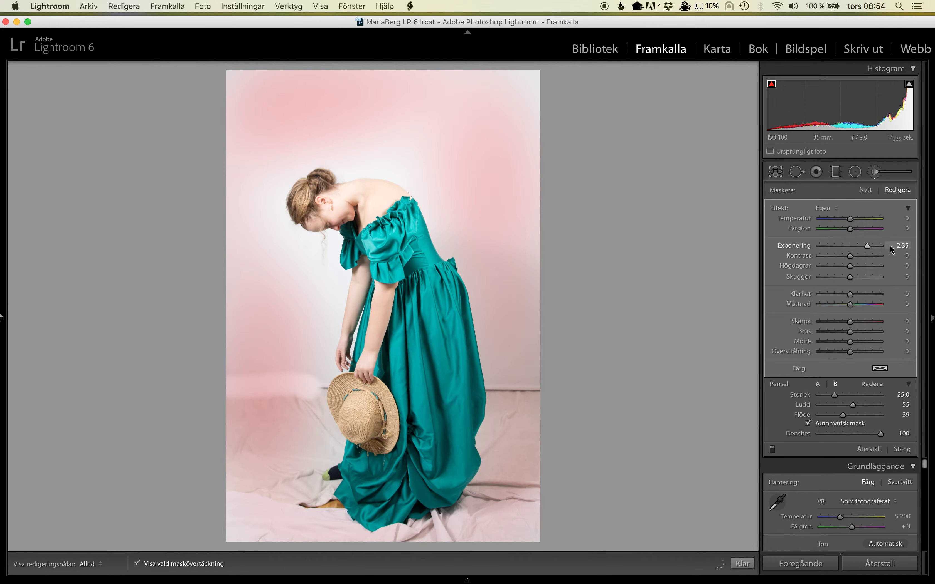
key(shift+Up)
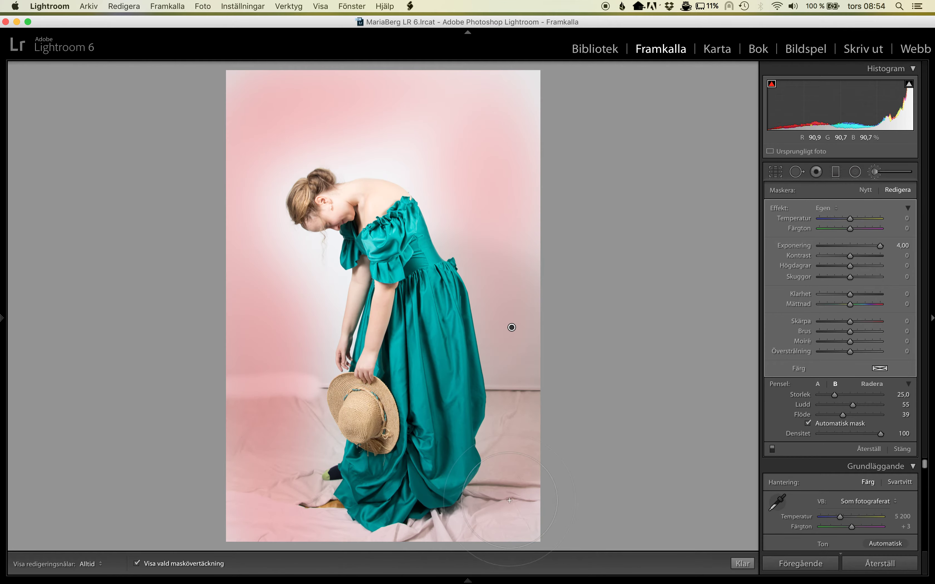
scroll(509, 501, down, 3)
Brush the right background edge and the area left of the girl's arm, then hide the mask overlay.
key(h)
drag(552, 527, 552, 457)
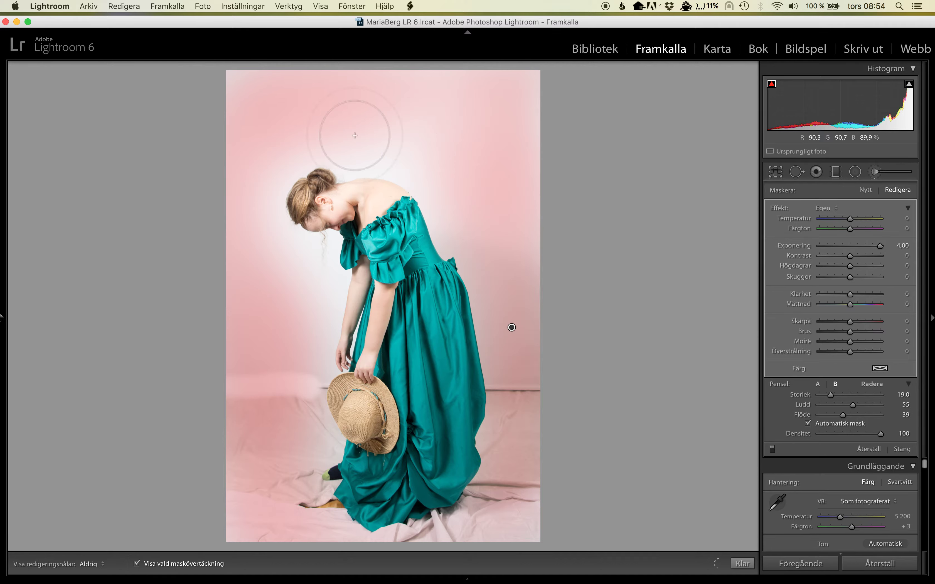
mouse_move(283, 313)
mouse_down()
mouse_move(327, 306)
mouse_move(302, 382)
mouse_up()
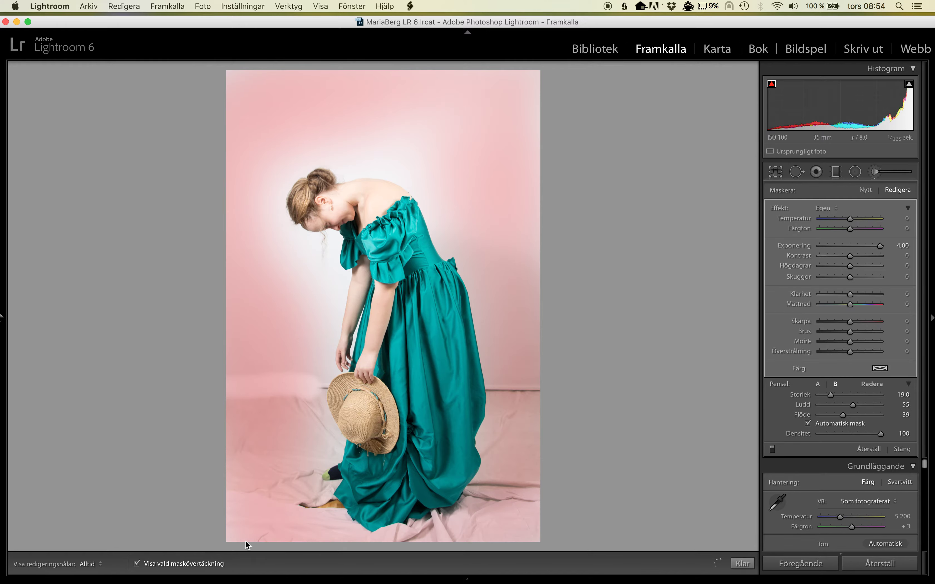
key(h)
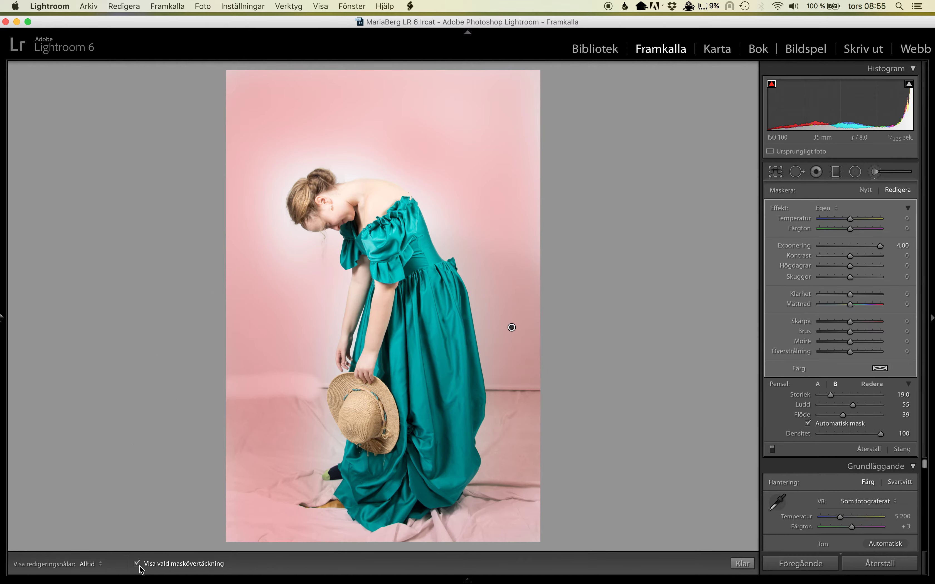
click(139, 564)
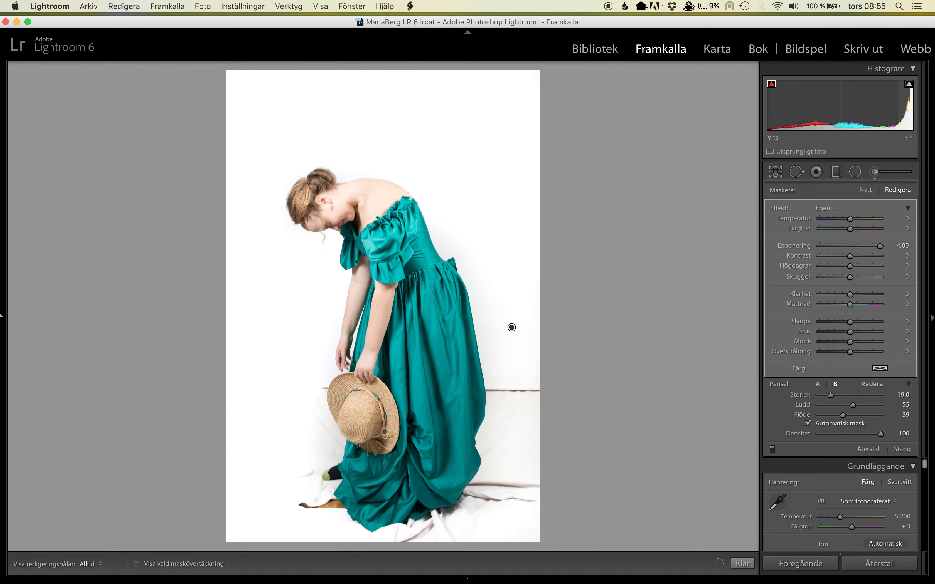
click(909, 85)
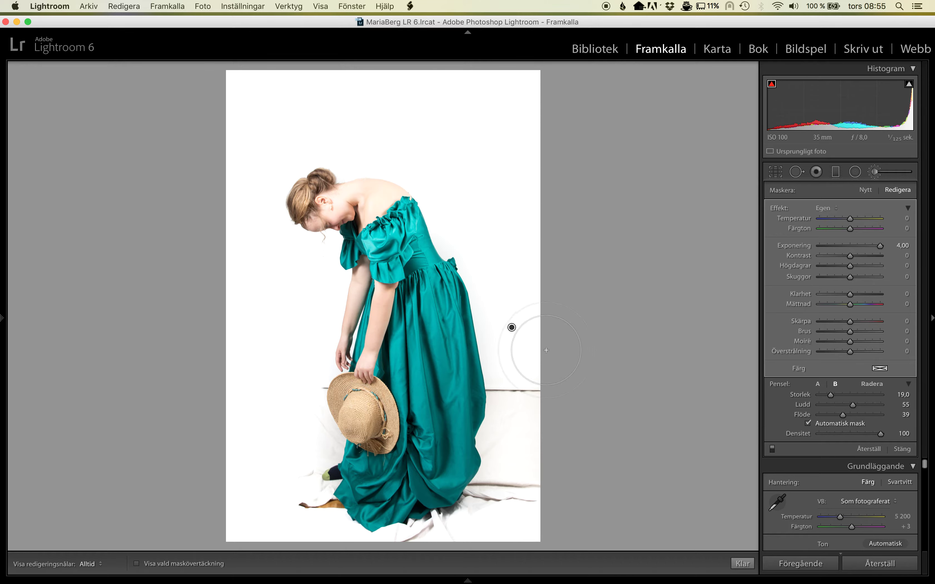
Close the Adjustment Brush, leaving Whites at +29 and a pure white backdrop.
click(876, 172)
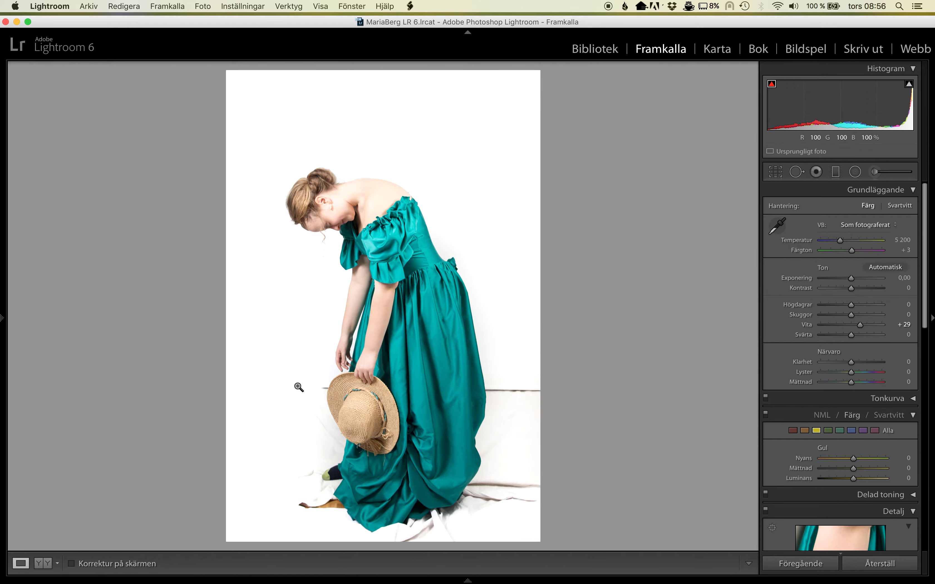
Zoom to 1:1 and pan to the hat, sock and floor fabric area.
click(333, 479)
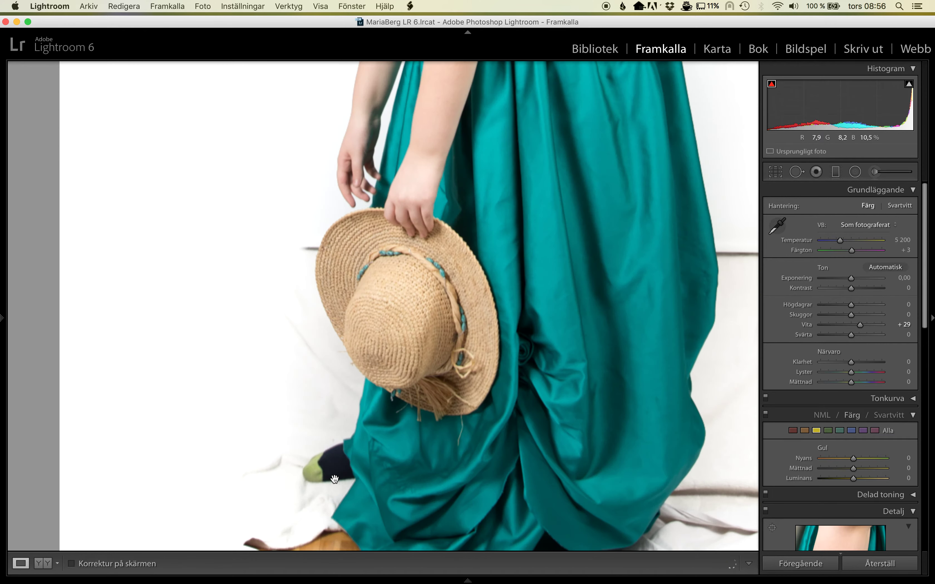
click(410, 469)
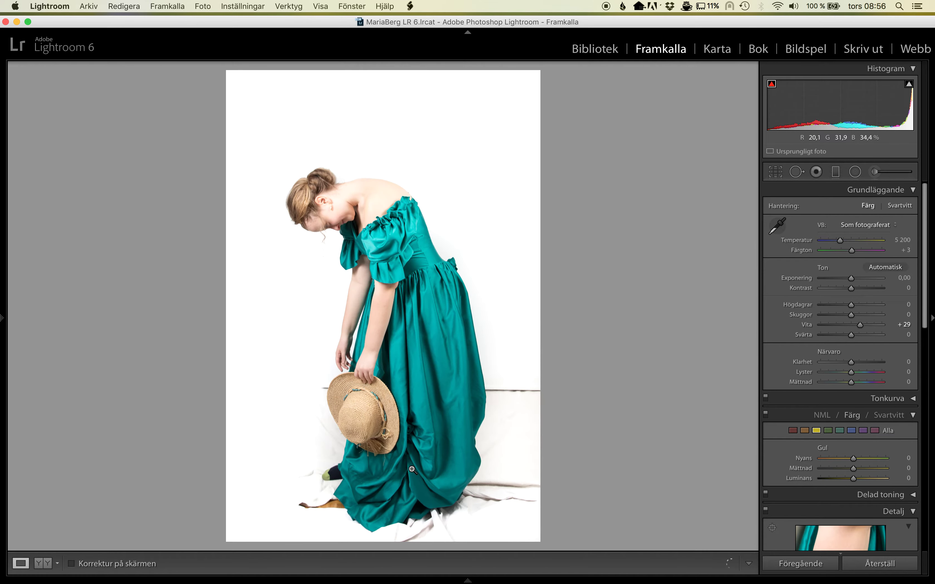
click(411, 469)
drag(397, 485, 479, 303)
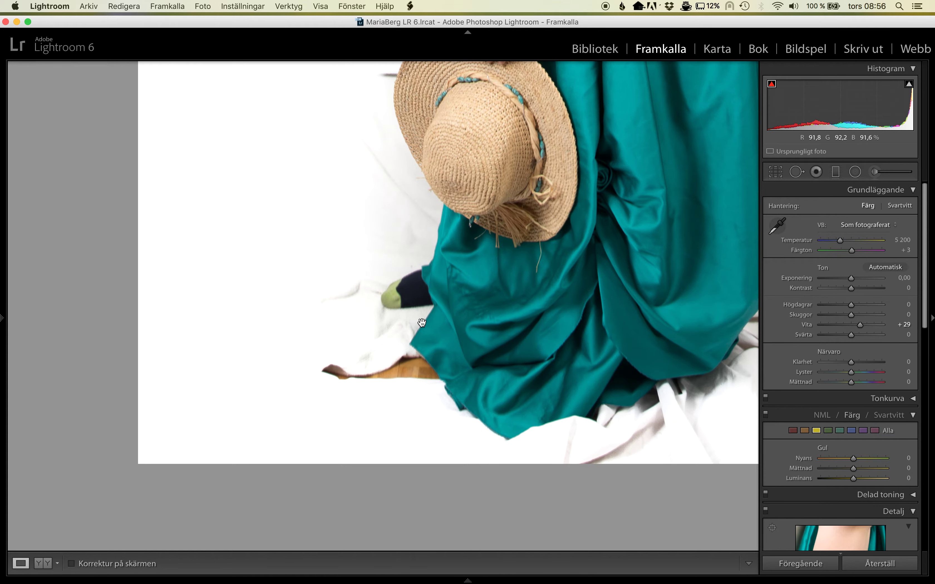
click(796, 173)
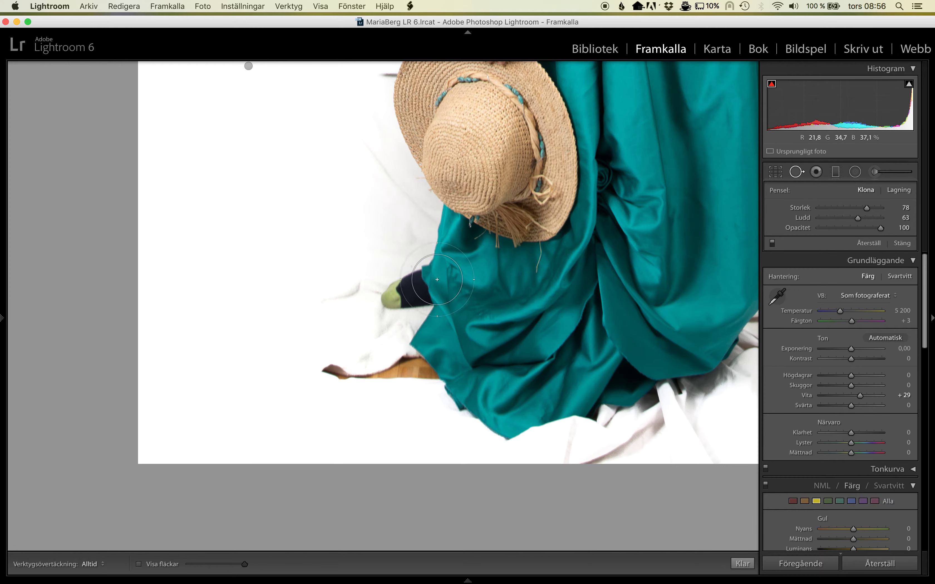
Clone teal dress fabric over the dark stocking and lower the spot's feather to 8.
scroll(411, 288, up, 1)
scroll(411, 288, up, 1)
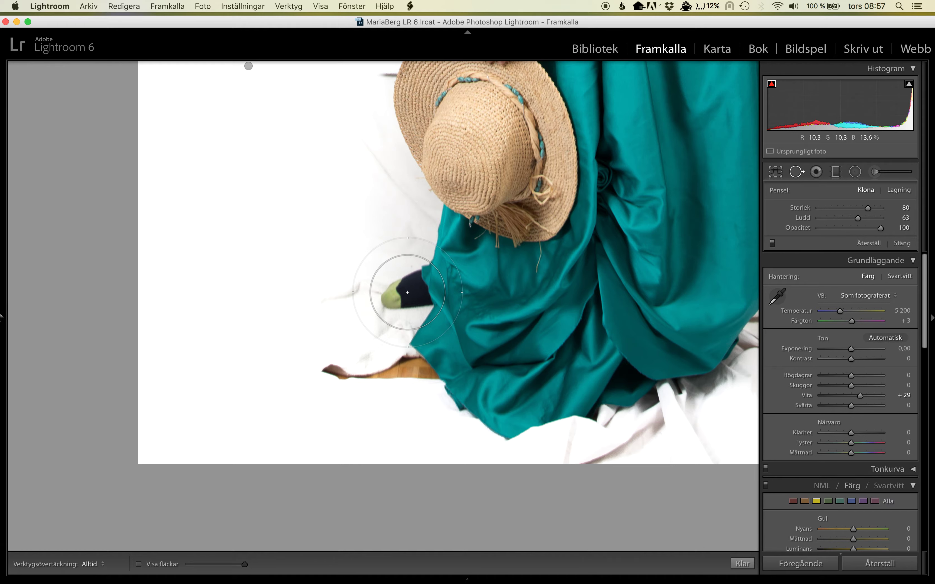
click(408, 292)
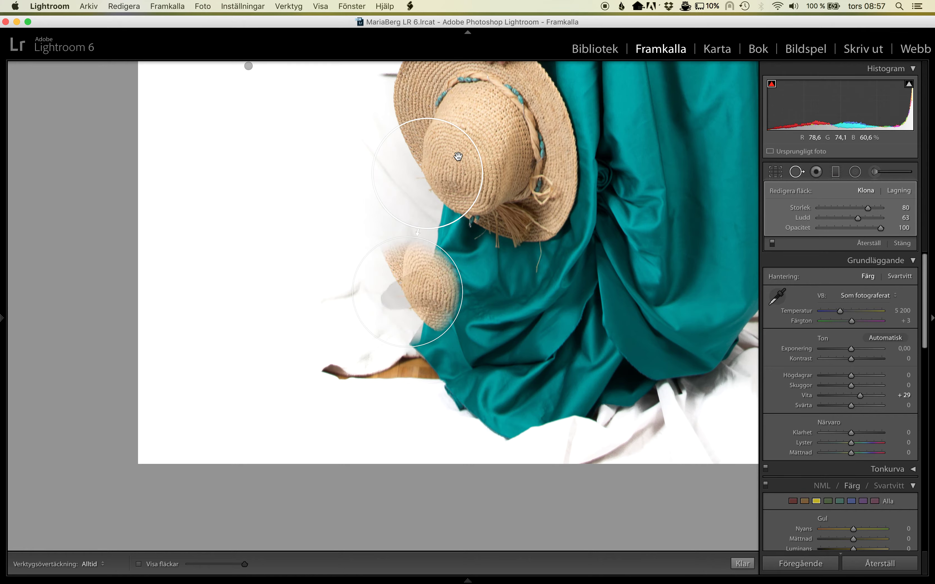
mouse_move(461, 228)
mouse_down()
mouse_move(529, 363)
mouse_move(533, 402)
mouse_move(556, 355)
mouse_up()
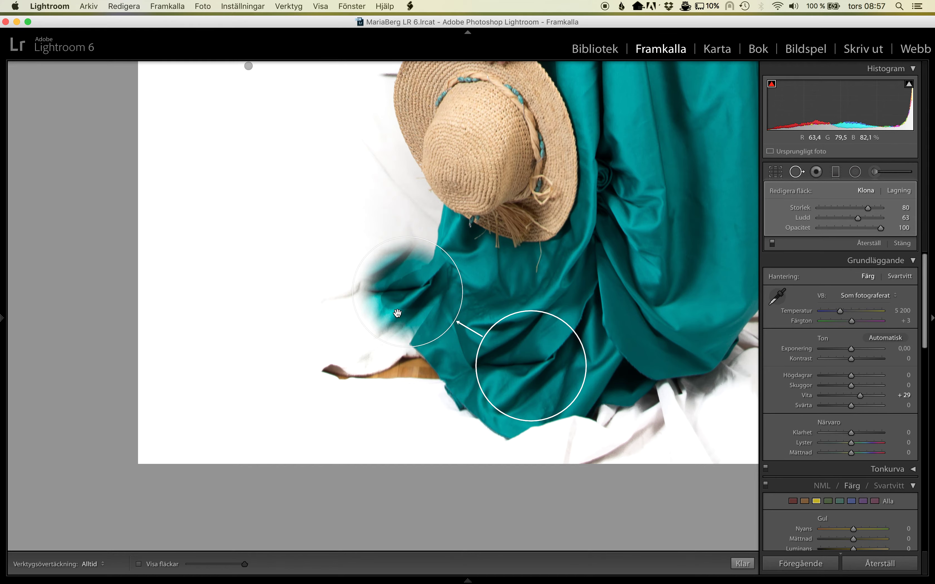
drag(855, 221, 836, 222)
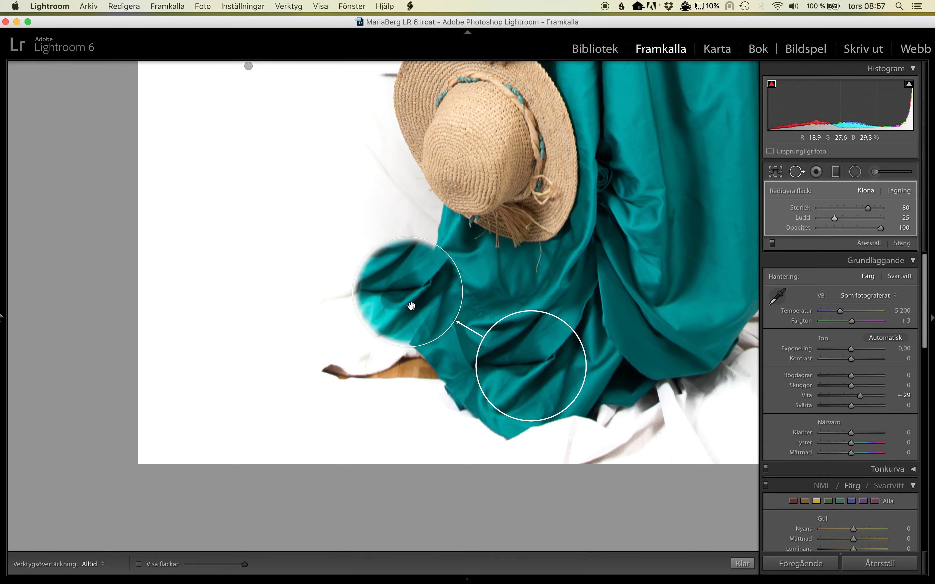
Patch the dress's lower-left edge and floor wood fragment with teal fabric from the right side.
scroll(417, 367, down, 3)
click(421, 365)
drag(377, 370, 352, 368)
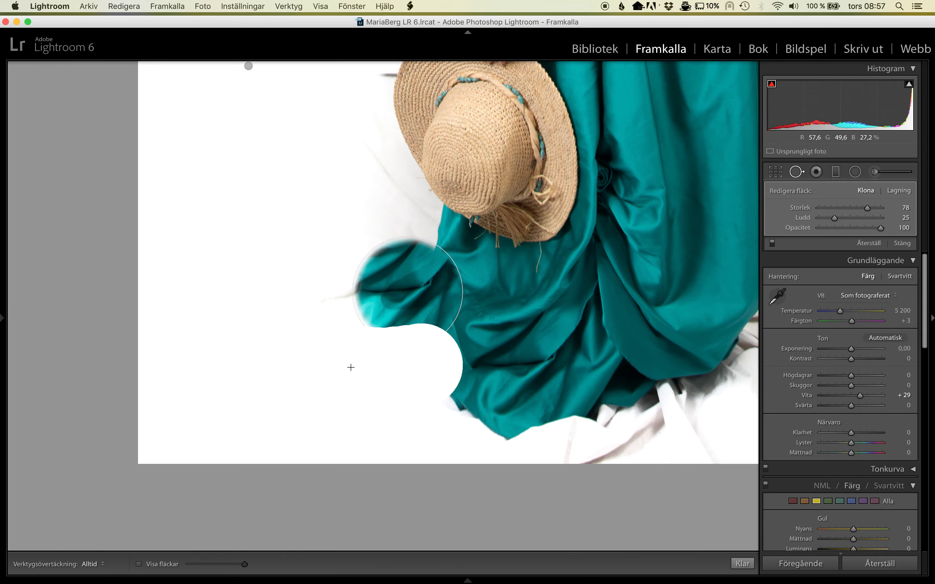
drag(351, 367, 350, 368)
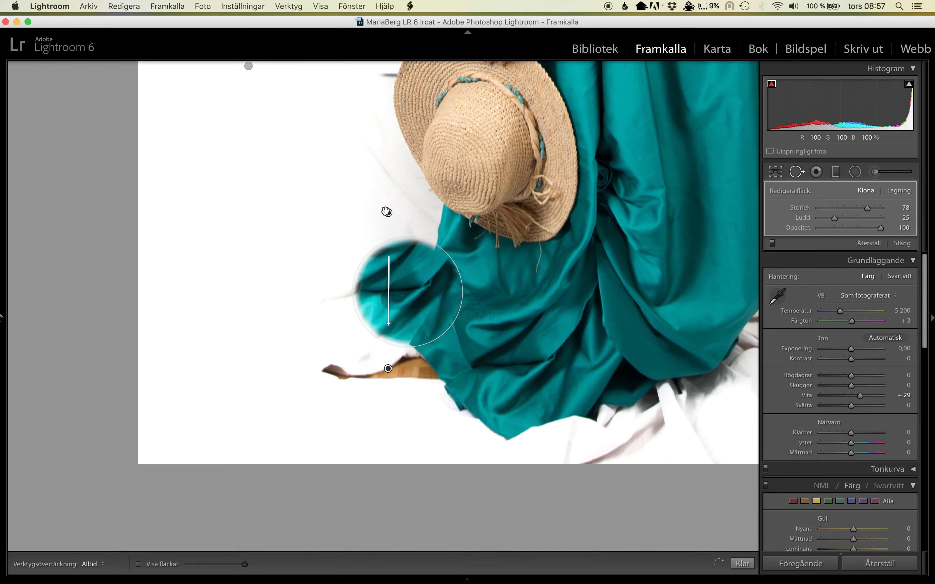
drag(386, 212, 670, 278)
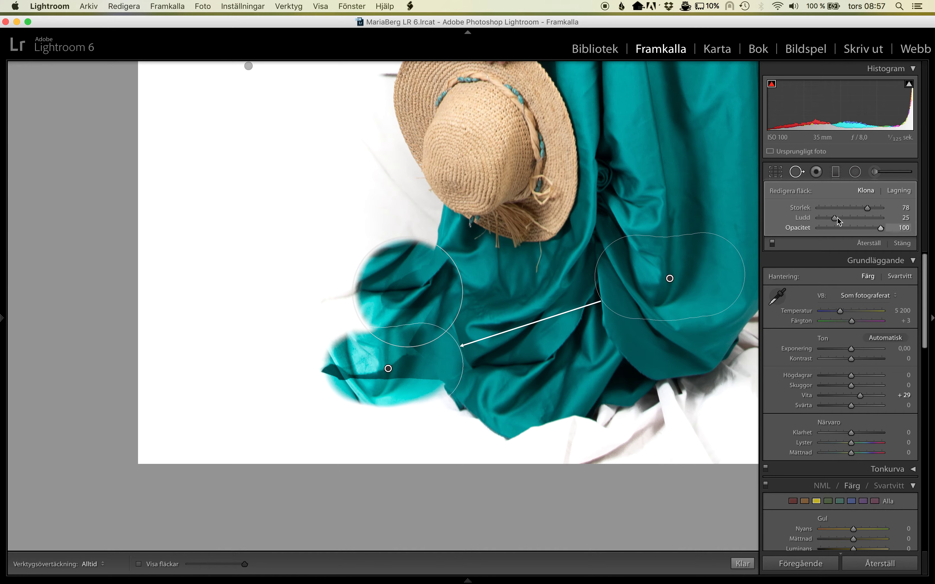
drag(834, 218, 825, 218)
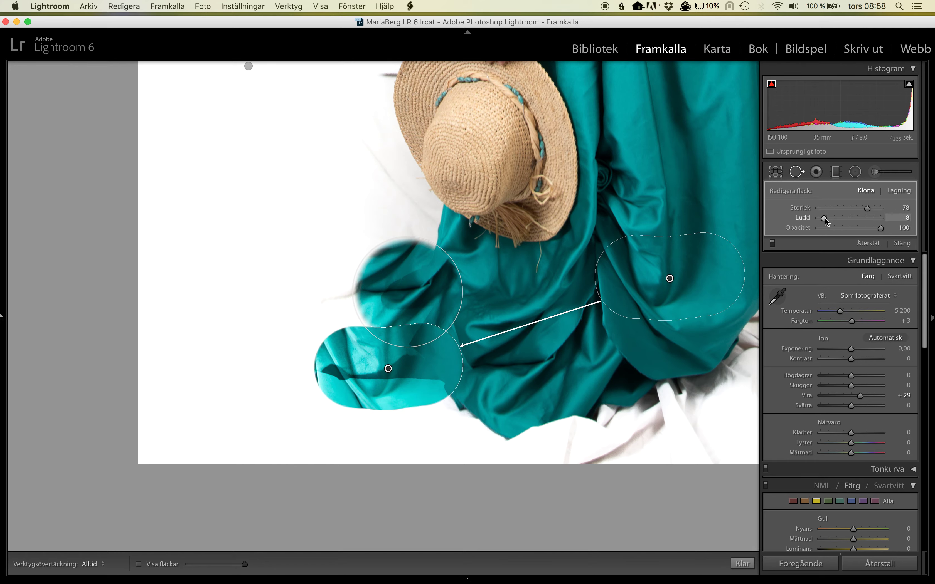
click(798, 175)
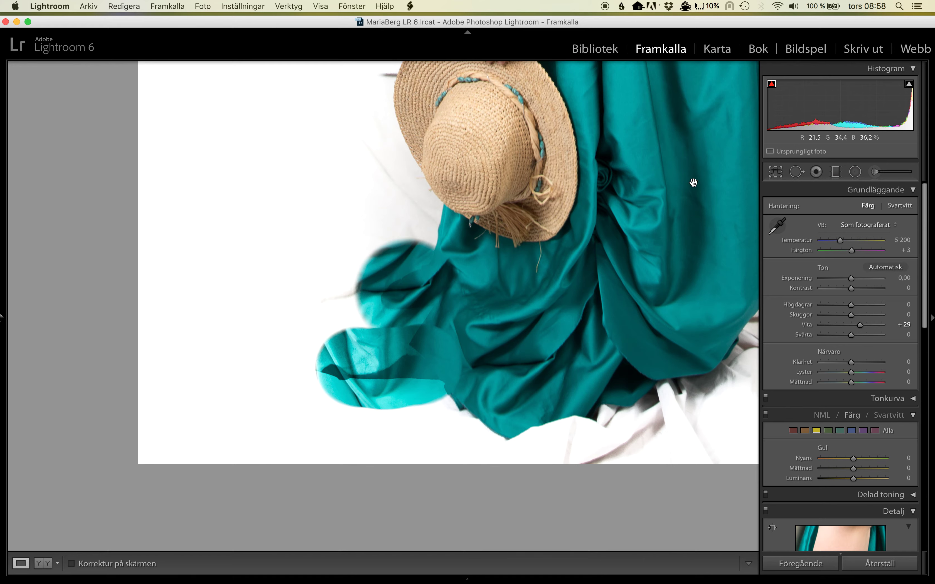
Add a small teal patch left of the hat sourced from the dress fabric, then fit the photo to view.
click(795, 171)
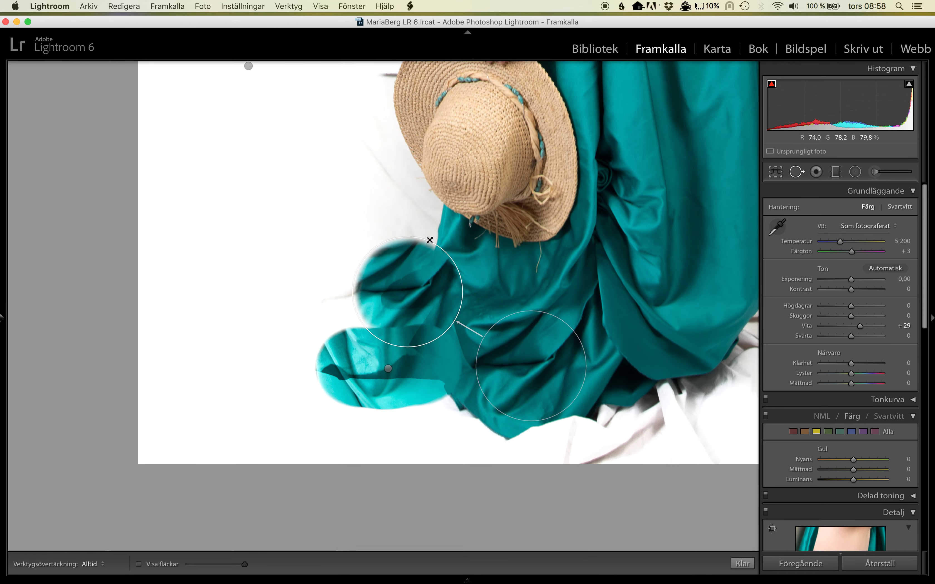
scroll(427, 231, down, 2)
scroll(427, 228, down, 2)
scroll(427, 227, down, 1)
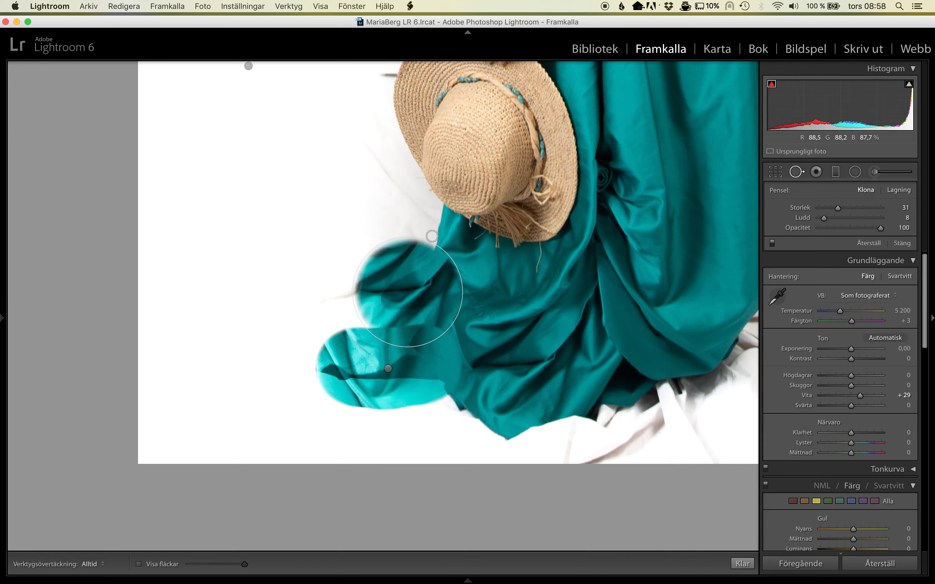
click(435, 244)
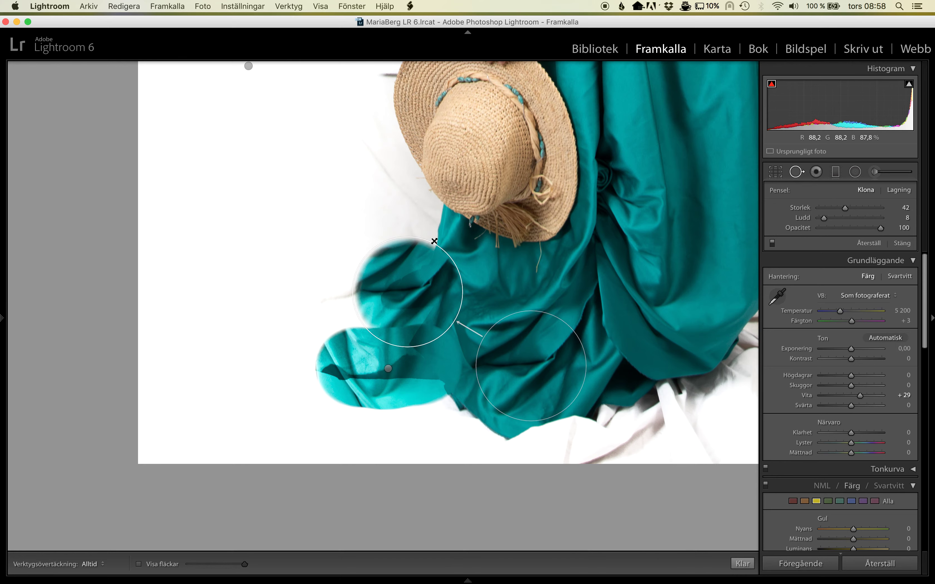
drag(434, 239, 411, 237)
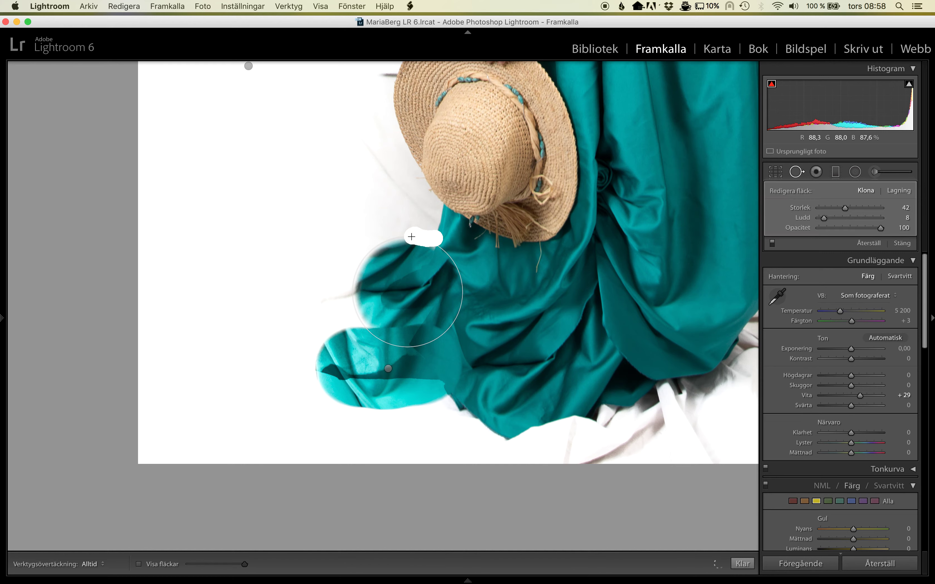
drag(412, 236, 408, 238)
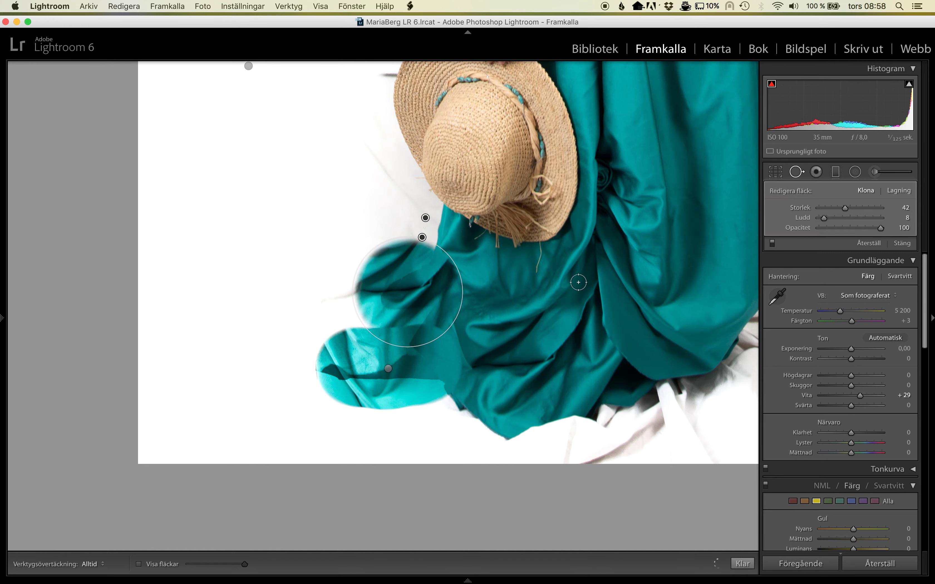
mouse_move(425, 218)
mouse_down()
mouse_move(540, 280)
mouse_move(530, 286)
mouse_up()
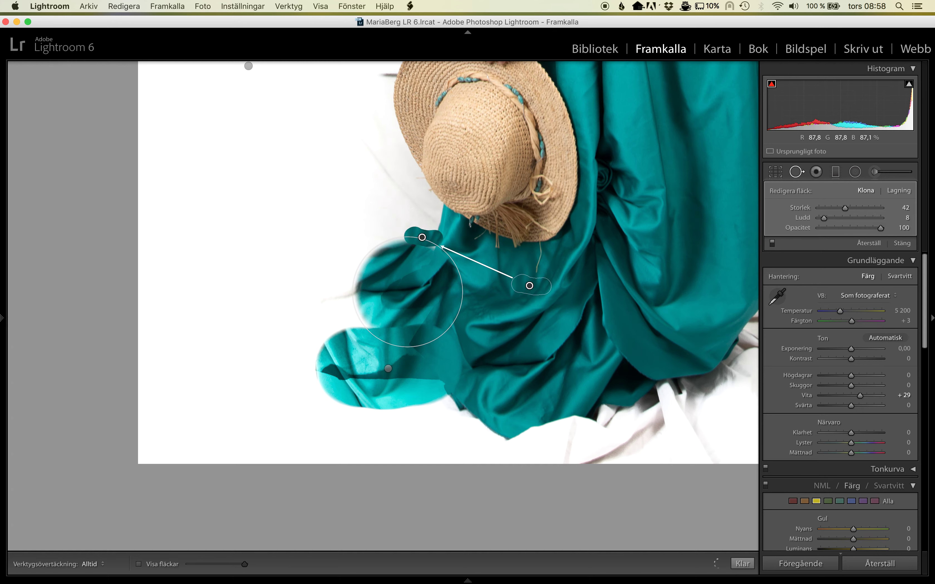
click(796, 172)
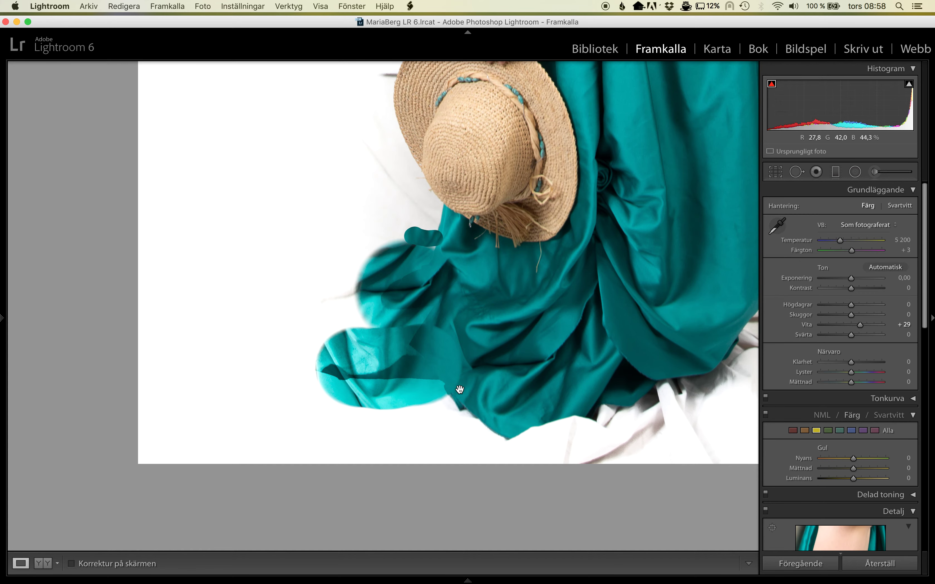
click(510, 333)
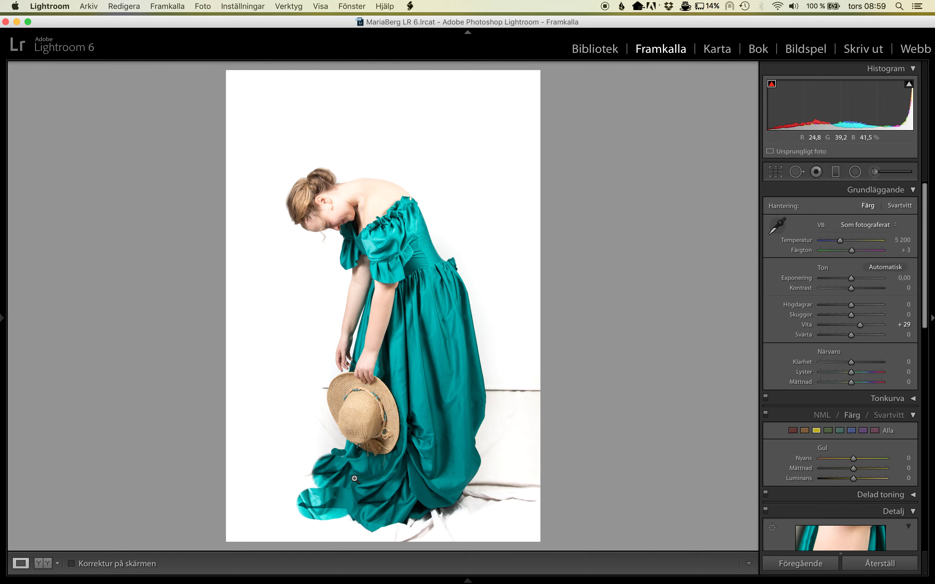
Return to the Library grid showing the Key high collection's eight shots, including the retouched teal-dress copy.
key(super+equal)
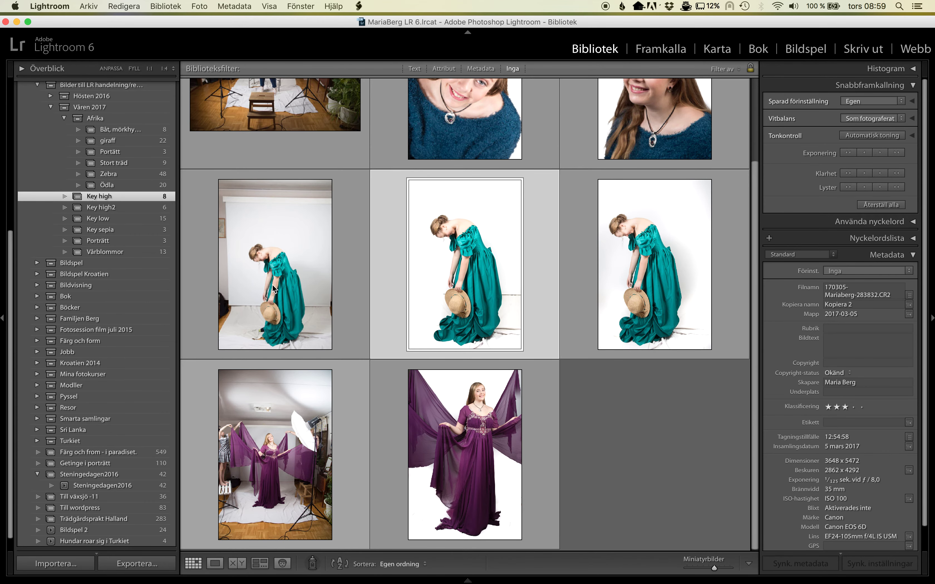
Compare the original and two white-background teal-dress photos in Survey view under Lights Out.
click(273, 287)
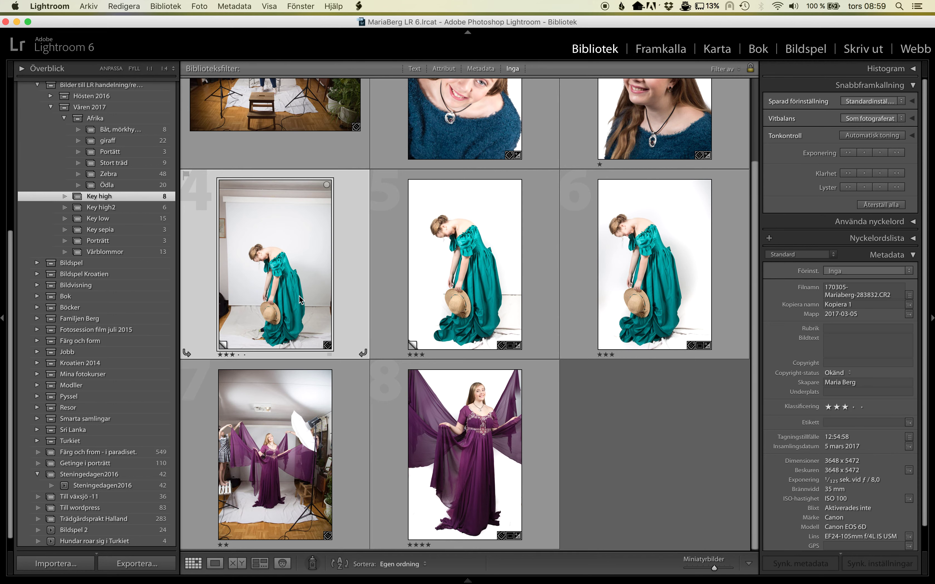
super+click(457, 260)
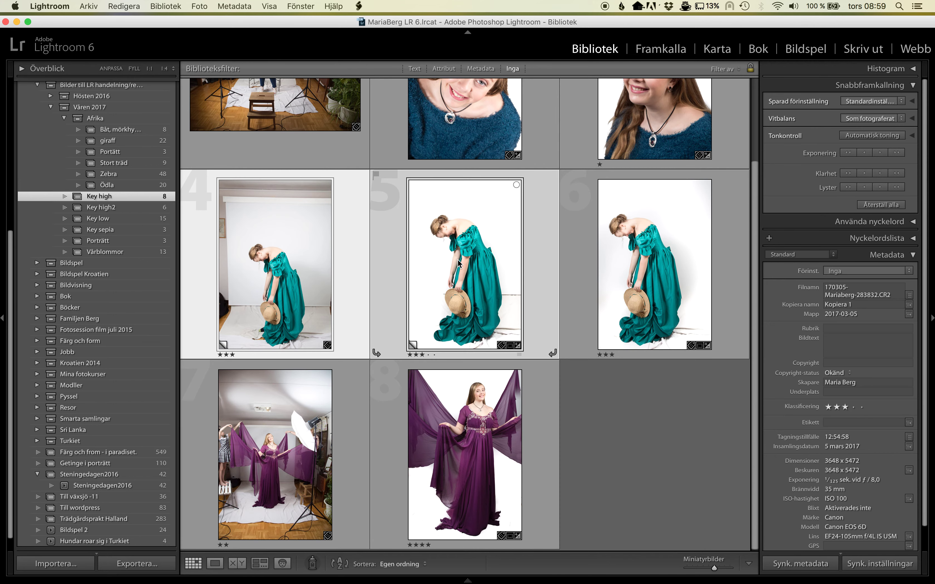
super+click(625, 262)
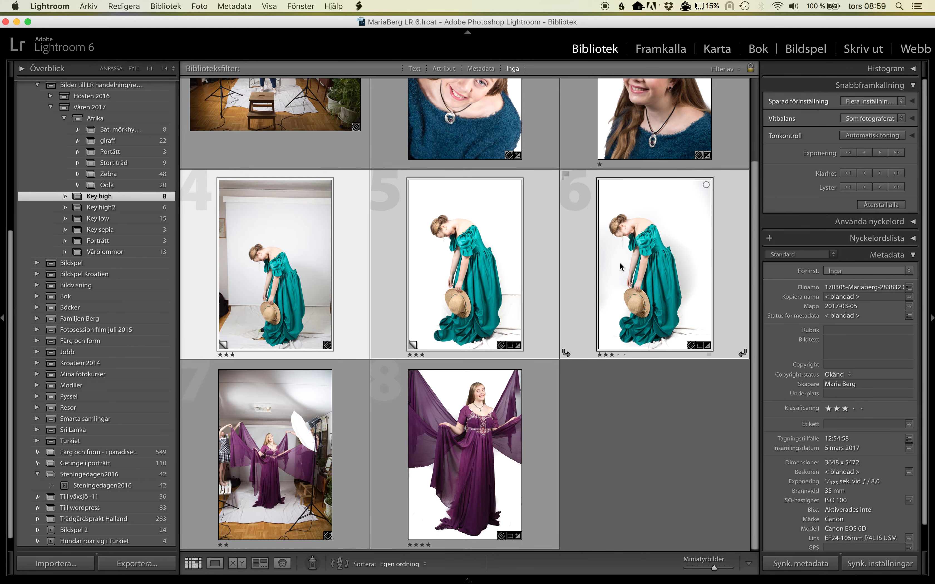
click(267, 565)
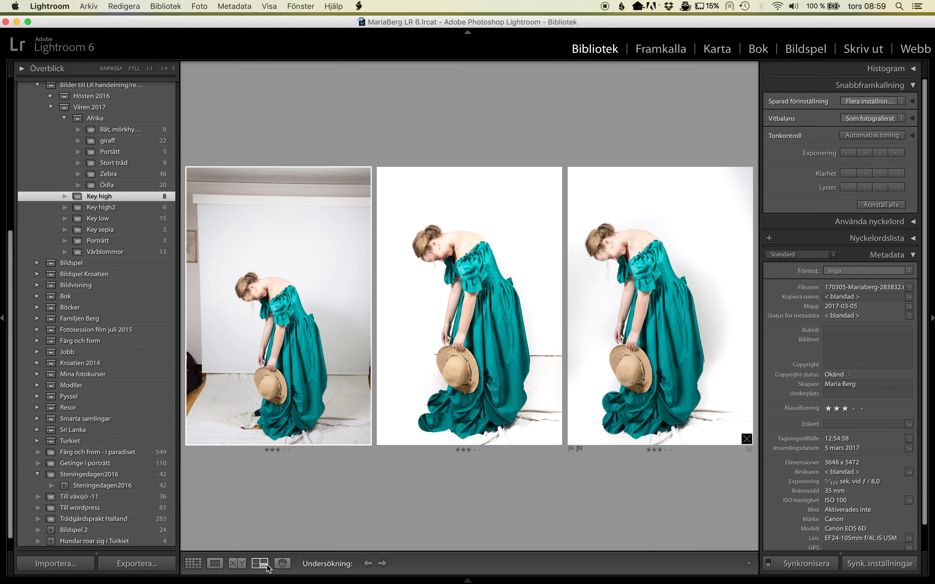
key(l)
key(l)
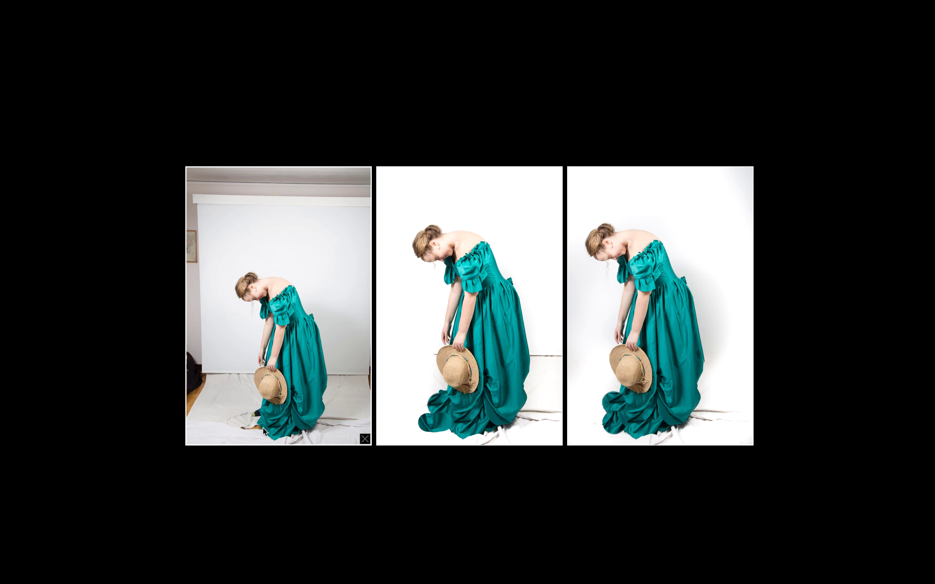
mouse_move(544, 418)
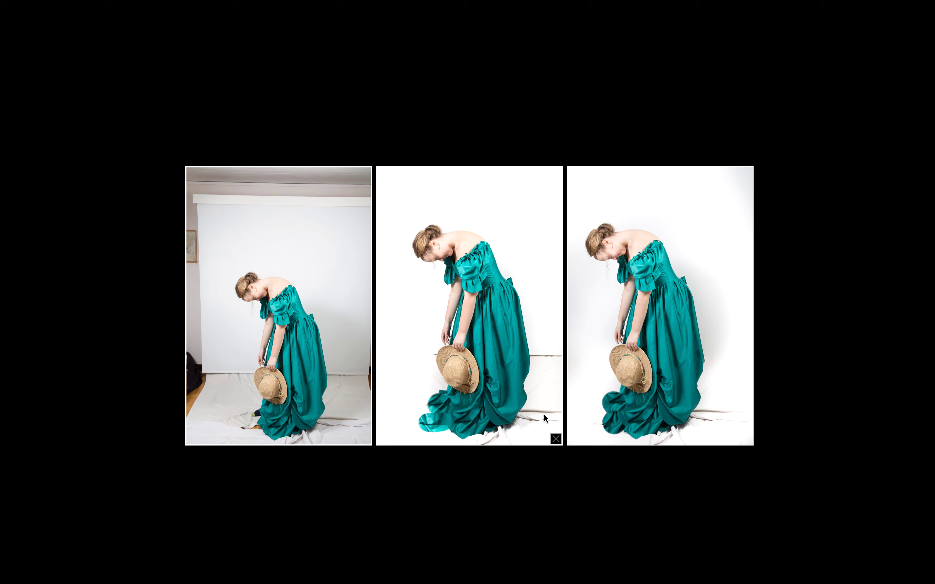
key(g)
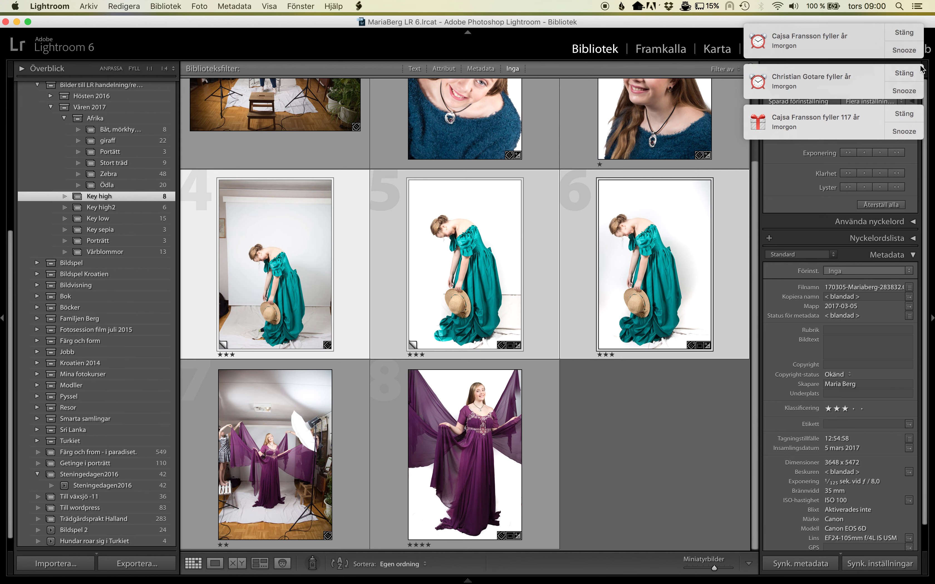
Dismiss the three reminder notifications in the top-right corner.
click(907, 36)
click(909, 34)
click(910, 30)
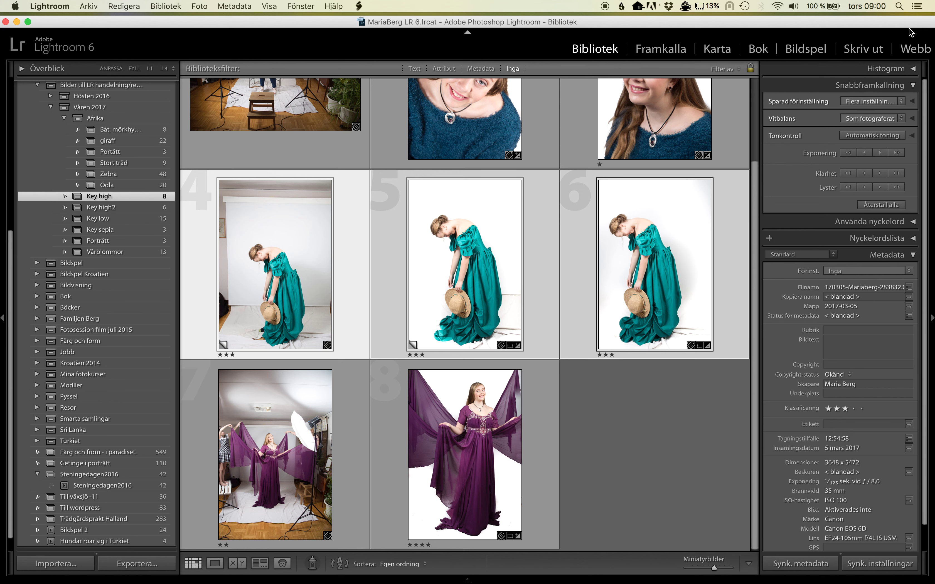
Compare the purple-dress studio shot and its white-background version in Survey view under Lights Out.
click(266, 461)
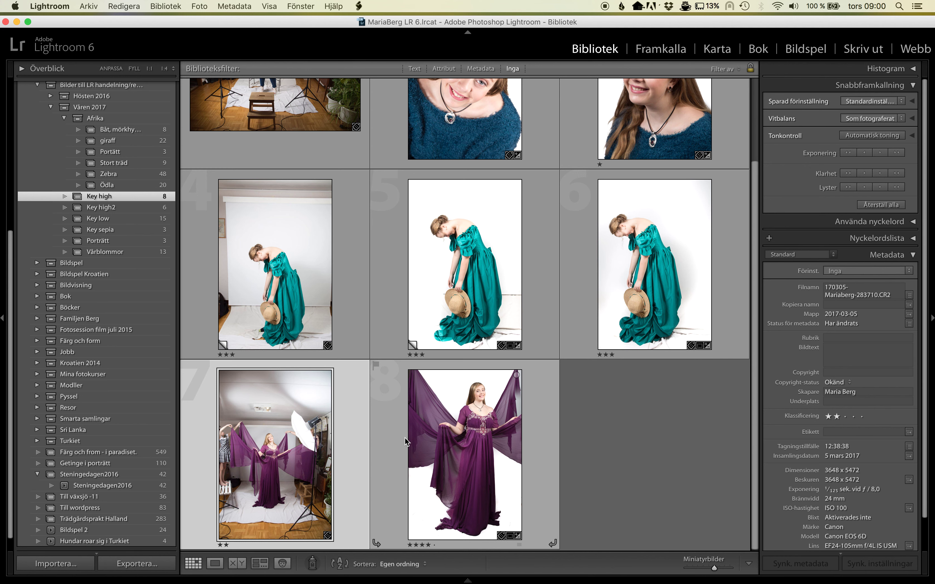
super+click(444, 451)
key(F6)
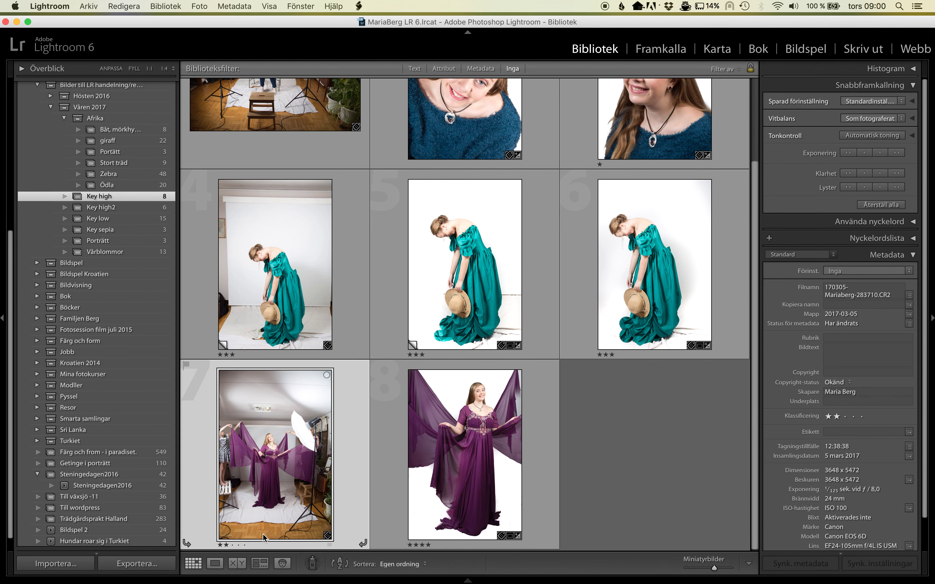
click(262, 569)
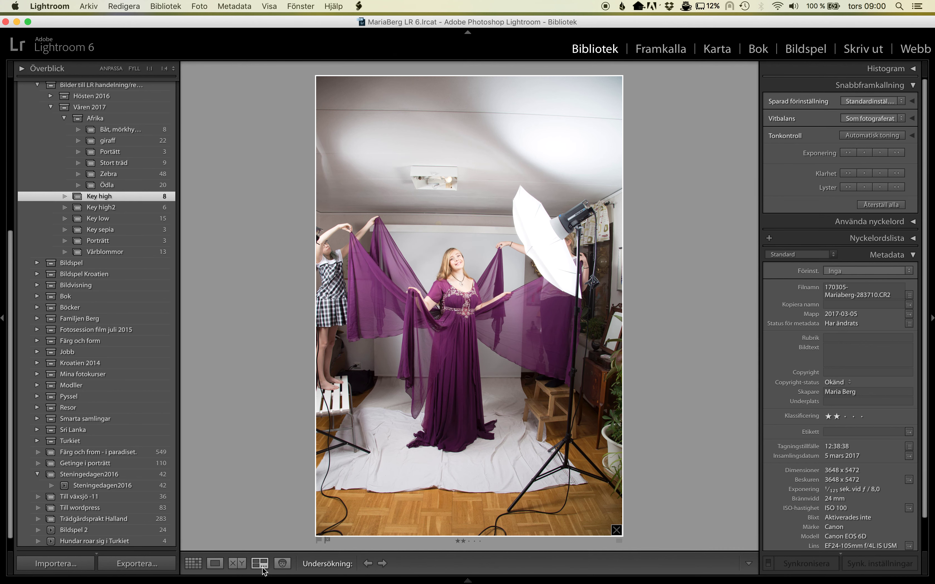
key(g)
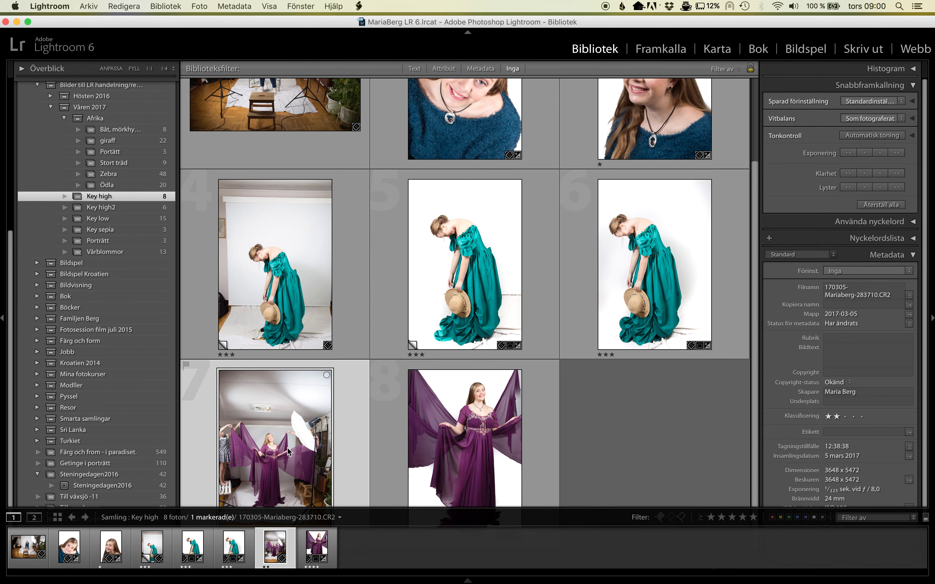
super+click(469, 421)
click(258, 564)
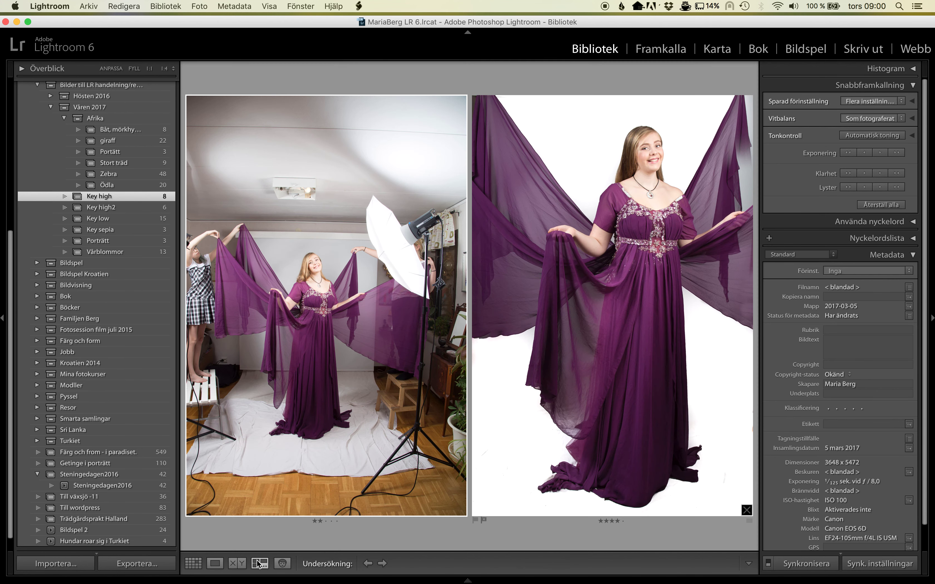
key(l)
key(l)
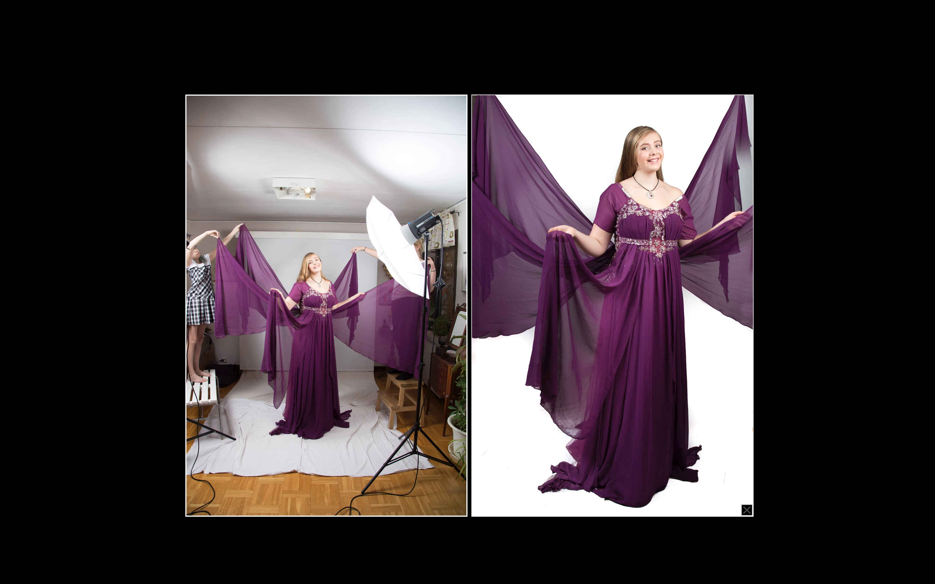